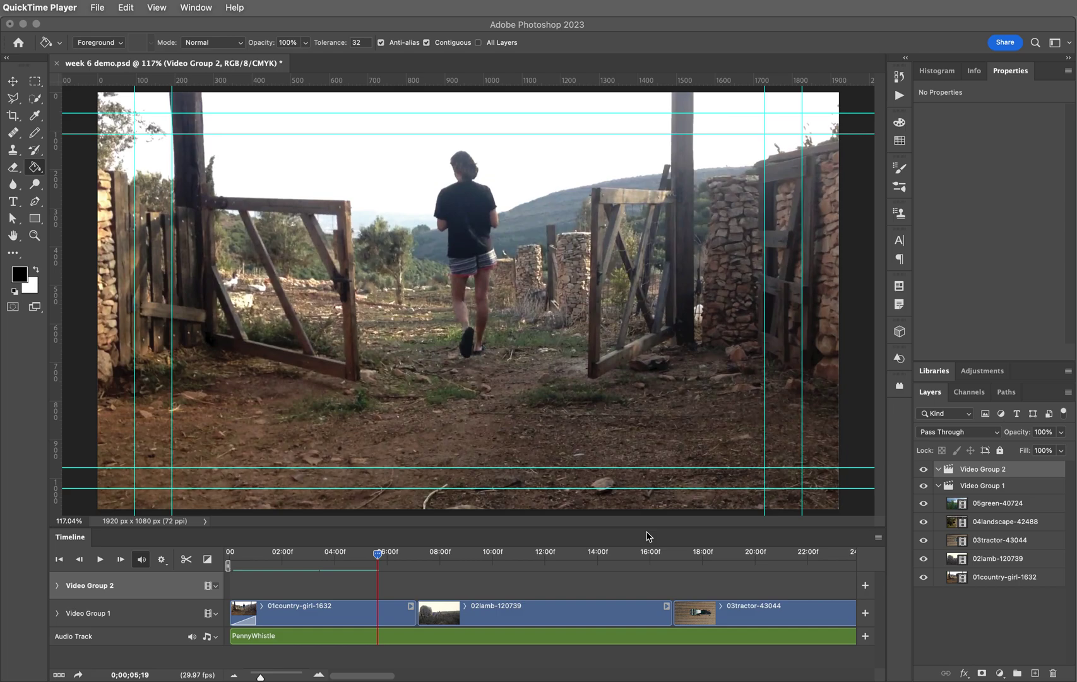
Show the Drag To Apply list of 1 s fade transitions for the Video Group 1 clips
left_click(208, 561)
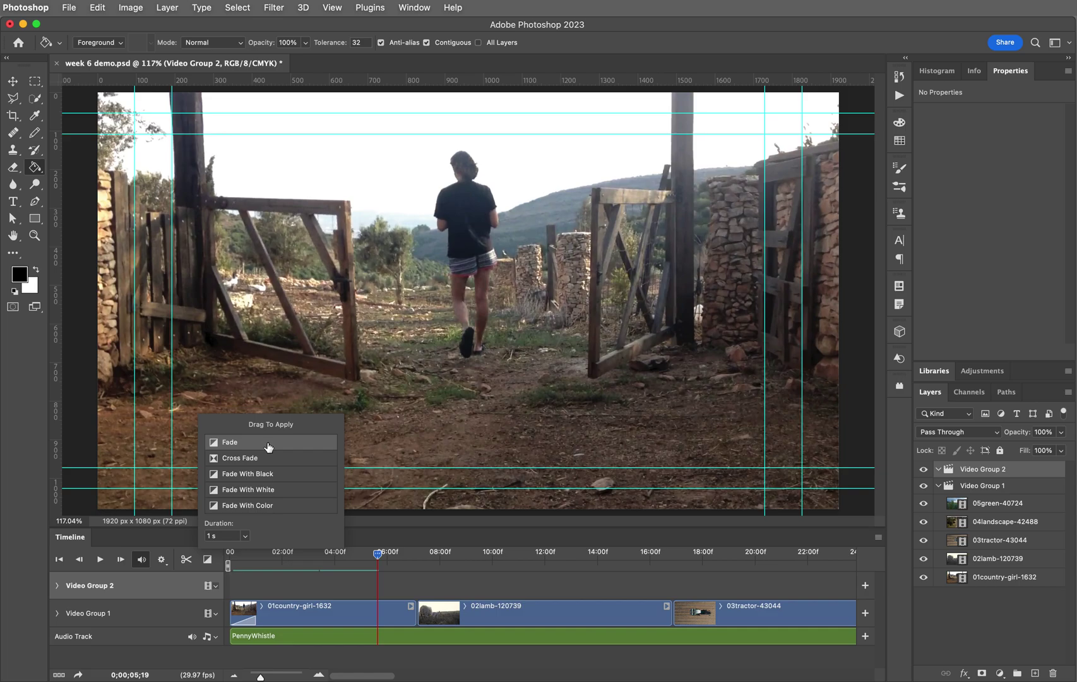
Apply a Fade to the start of 01country-girl-1632 and preview the fade-in
left_click_drag(270, 446, 253, 613)
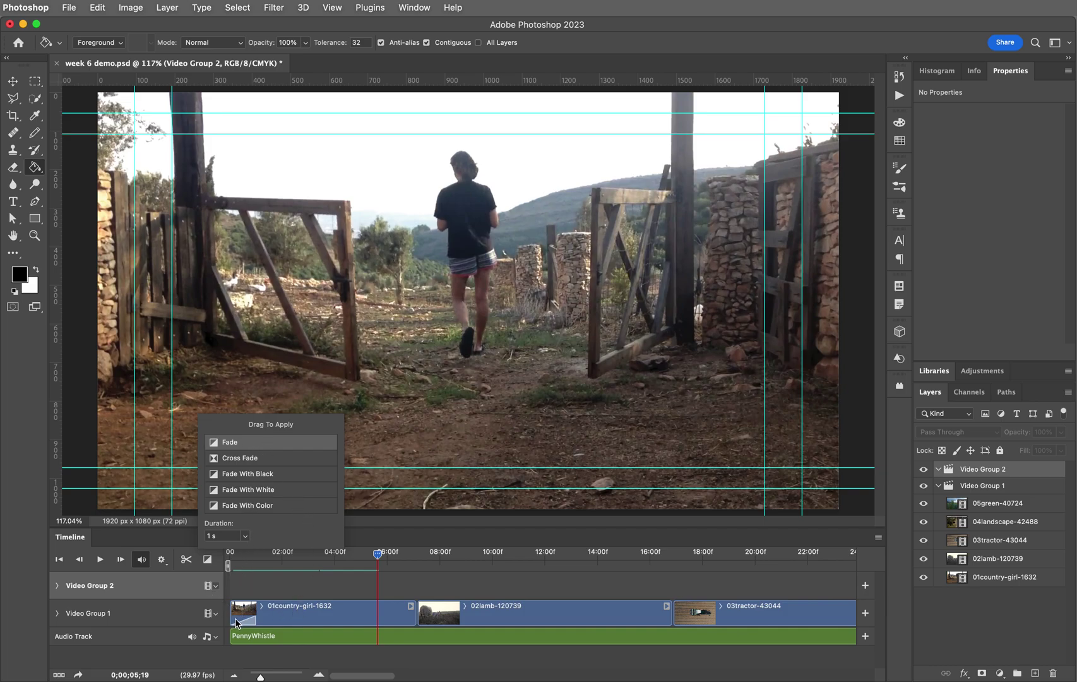
left_click(238, 624)
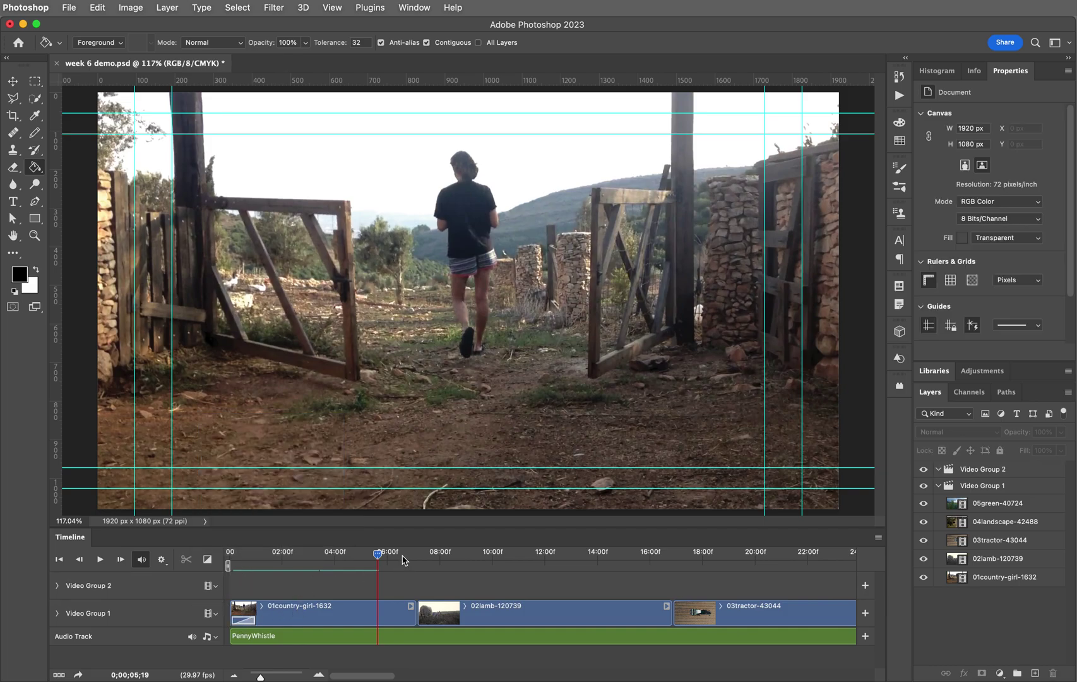
left_click_drag(378, 555, 223, 560)
key("space")
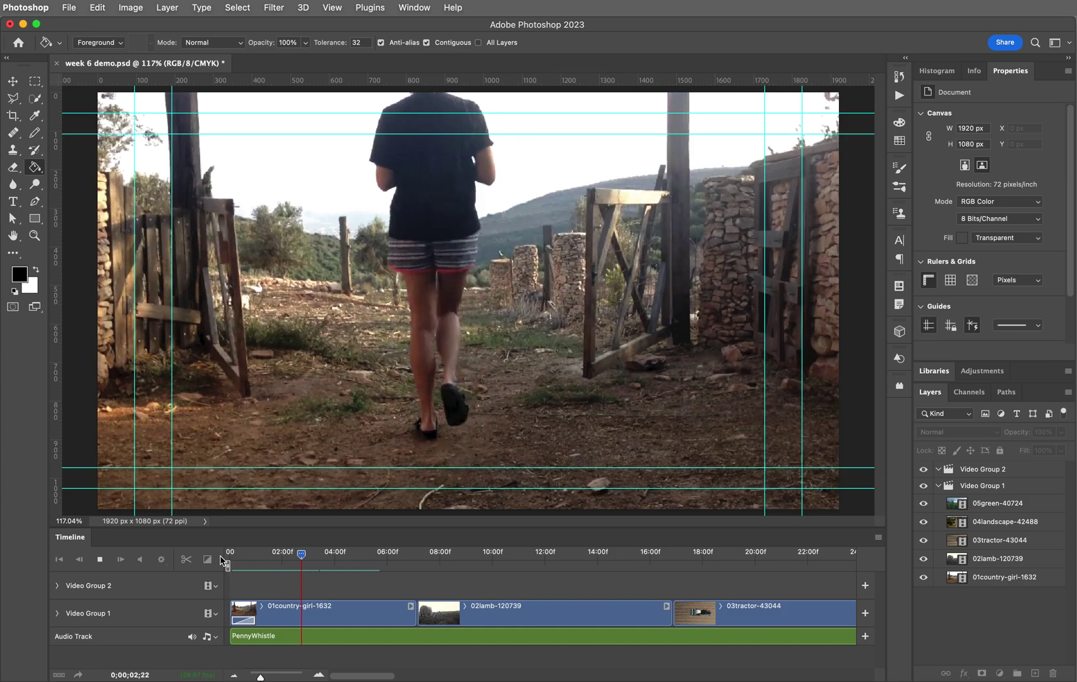
key("space")
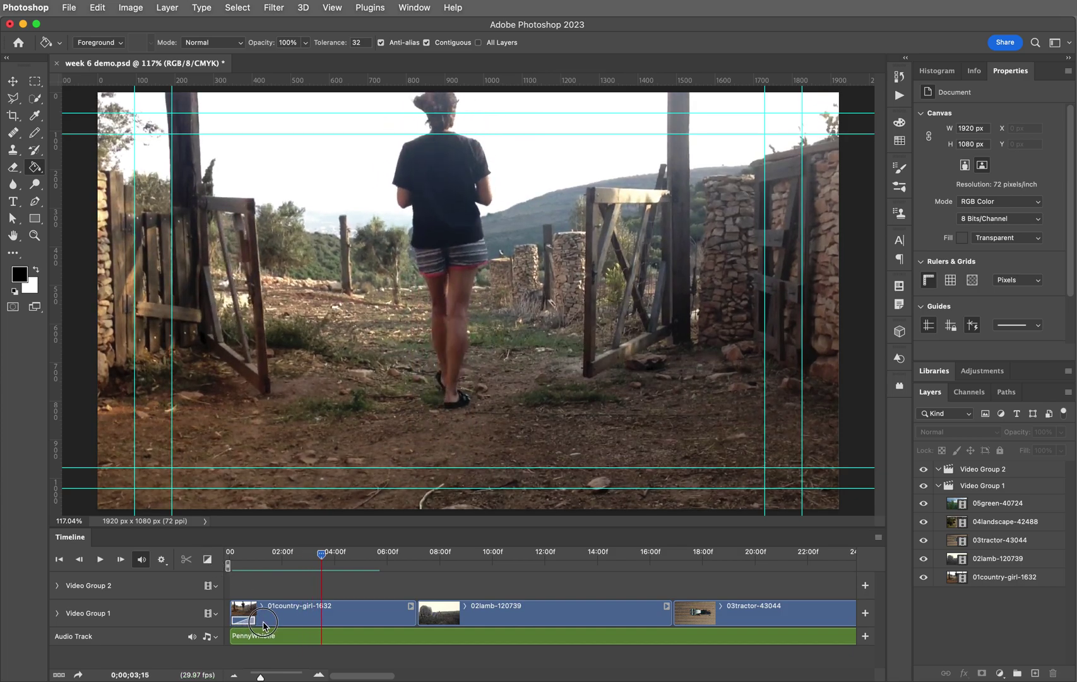
Lengthen the fade-in on 01country-girl-1632 and play it back from the start
left_click_drag(255, 621, 287, 622)
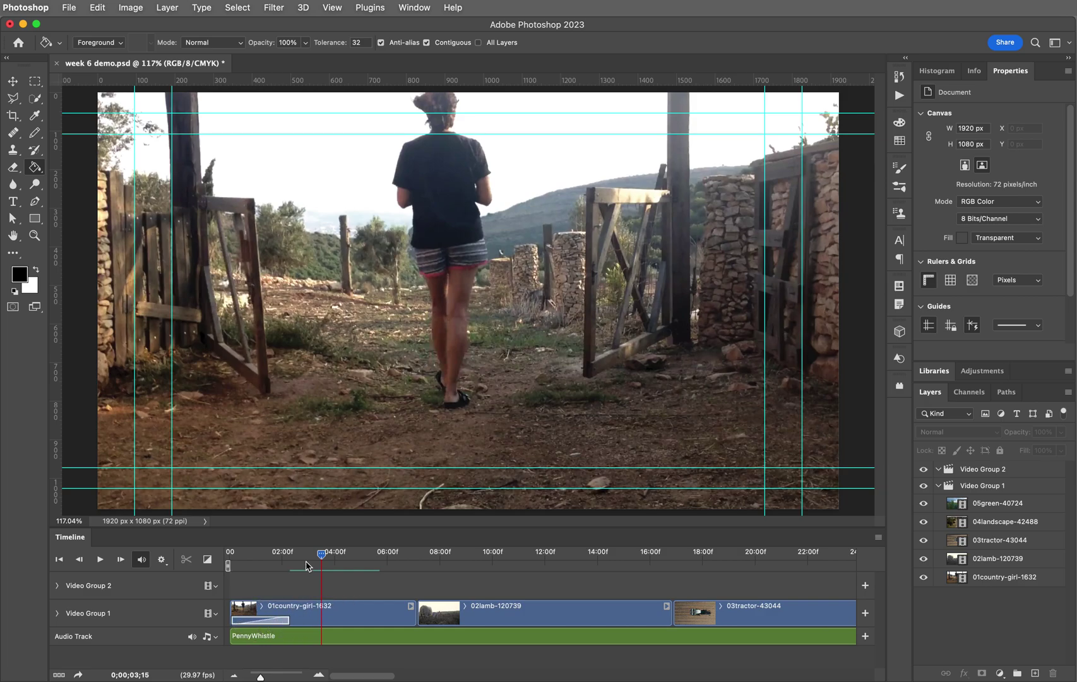
left_click_drag(324, 555, 227, 558)
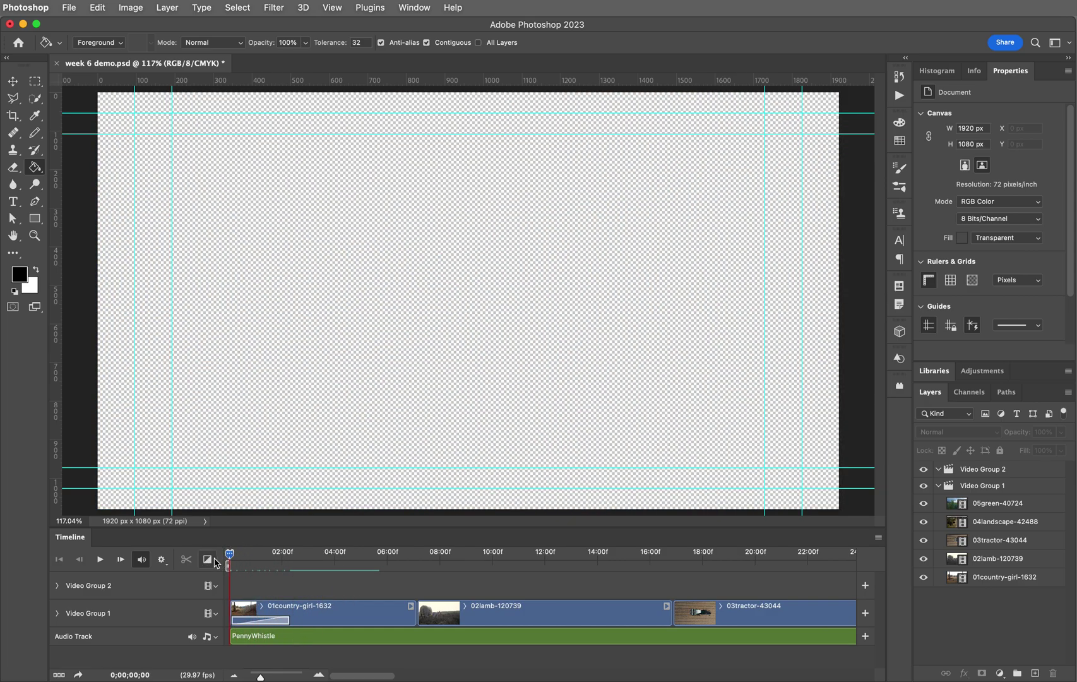
key("space")
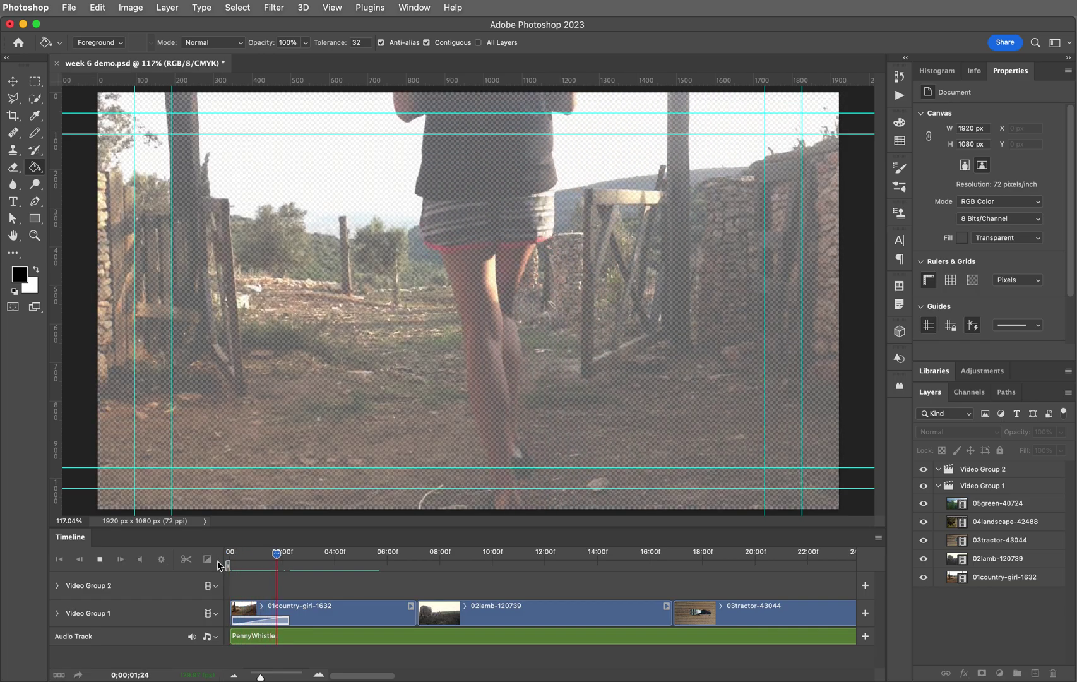
key("space")
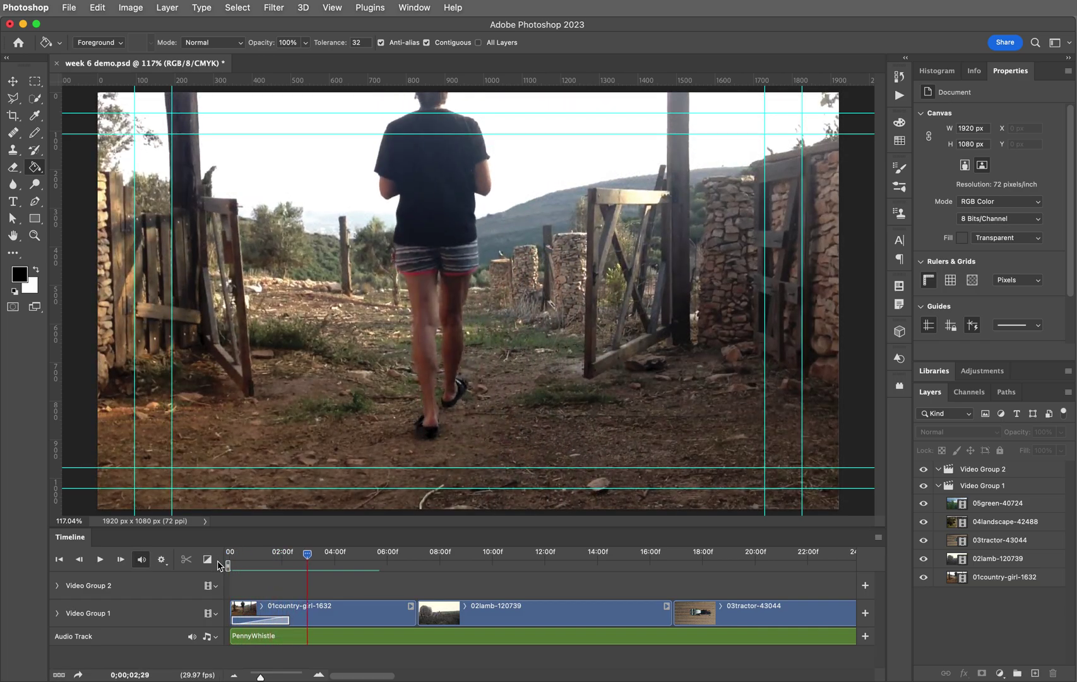
Shorten the fade-in to under two seconds and preview it from the start
left_click_drag(289, 620, 234, 620)
left_click_drag(307, 555, 225, 557)
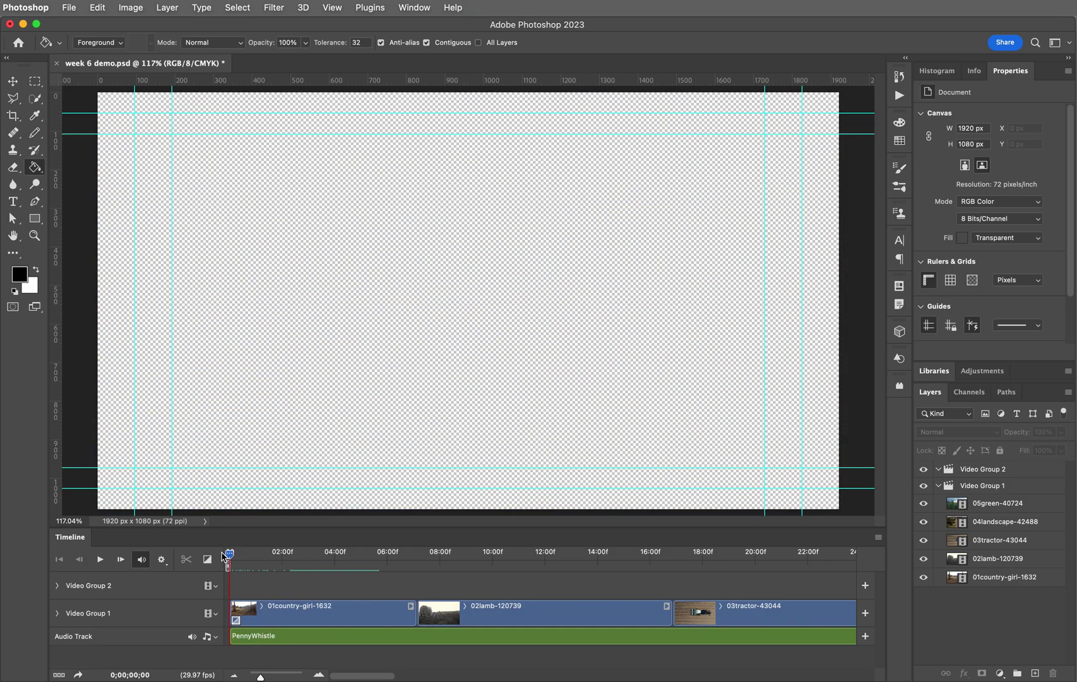
key("space")
key("space")
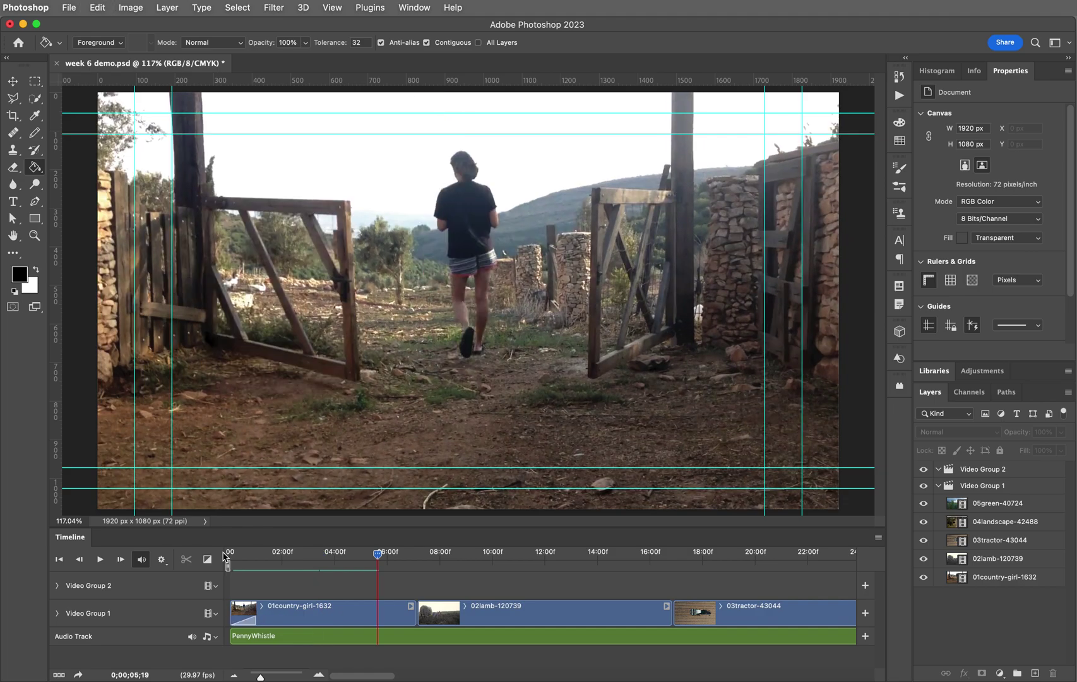
Add a Fade to the end of 01country-girl-1632 and play through the fade-out
key("ctrl+z")
key("ctrl+z")
key("ctrl+z")
key("ctrl+z")
key("ctrl+z")
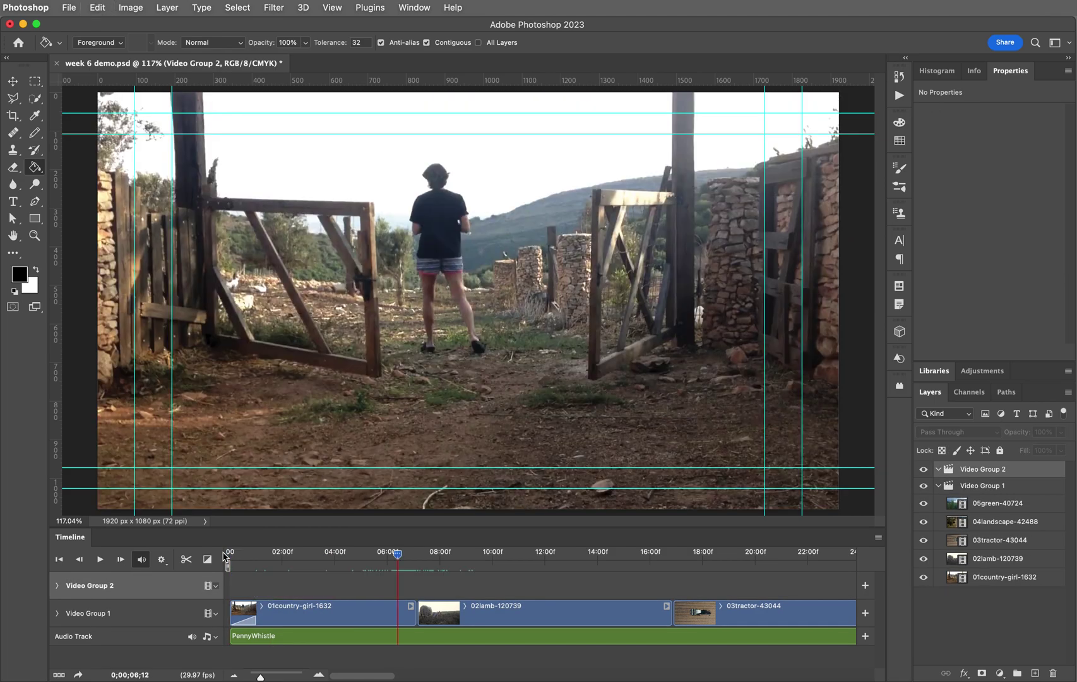
key("ctrl+z")
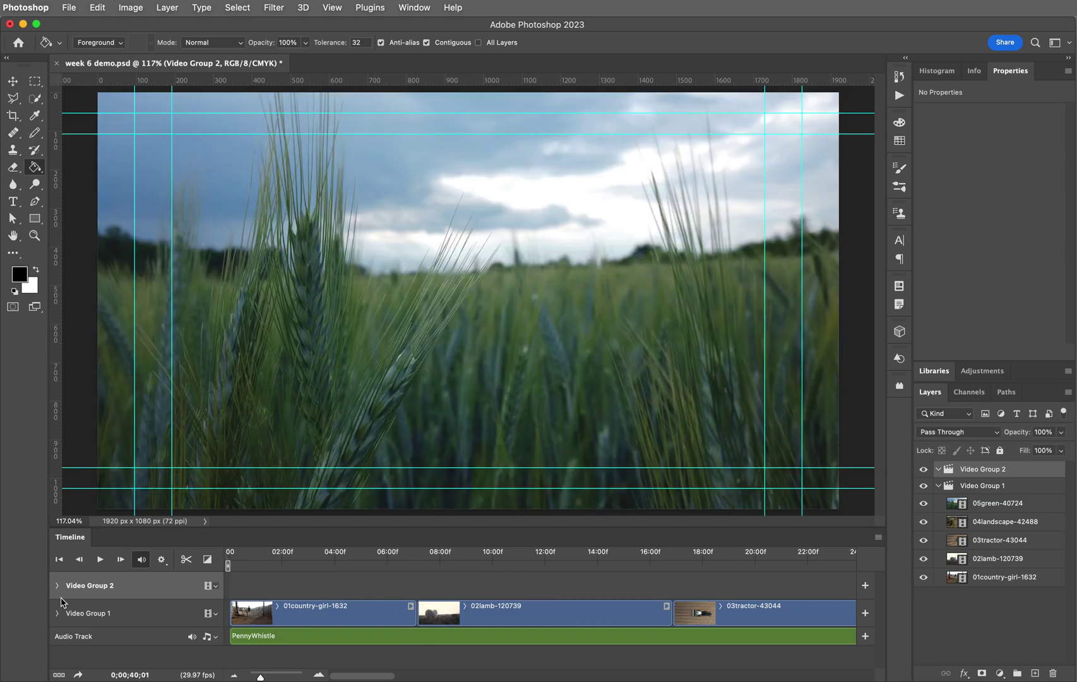
left_click(251, 555)
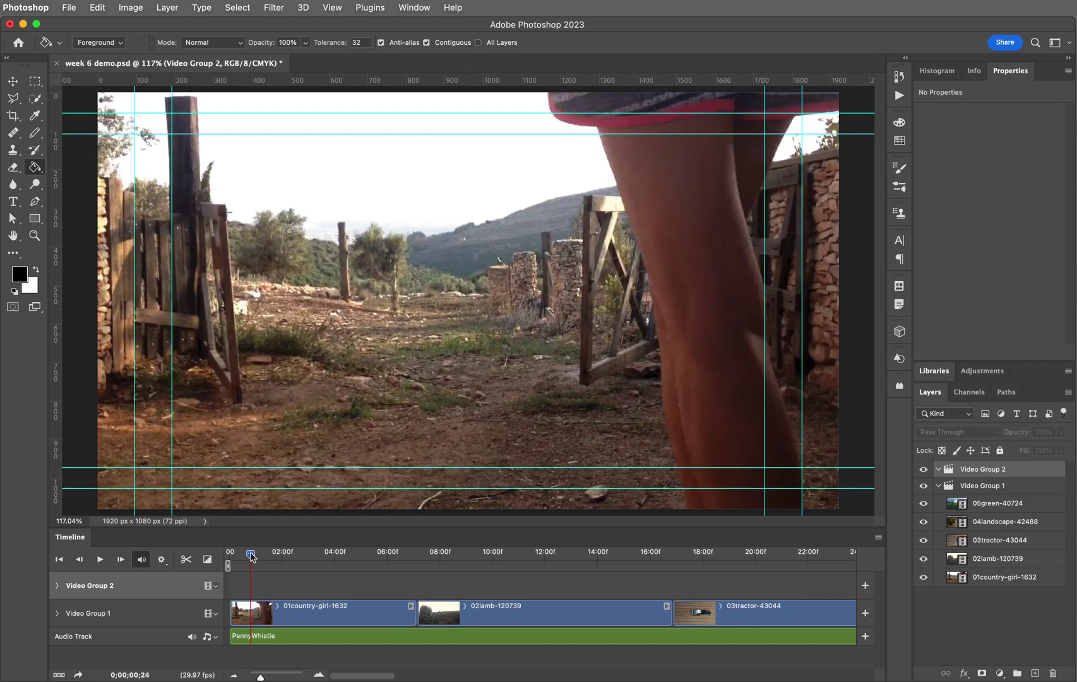
left_click(207, 560)
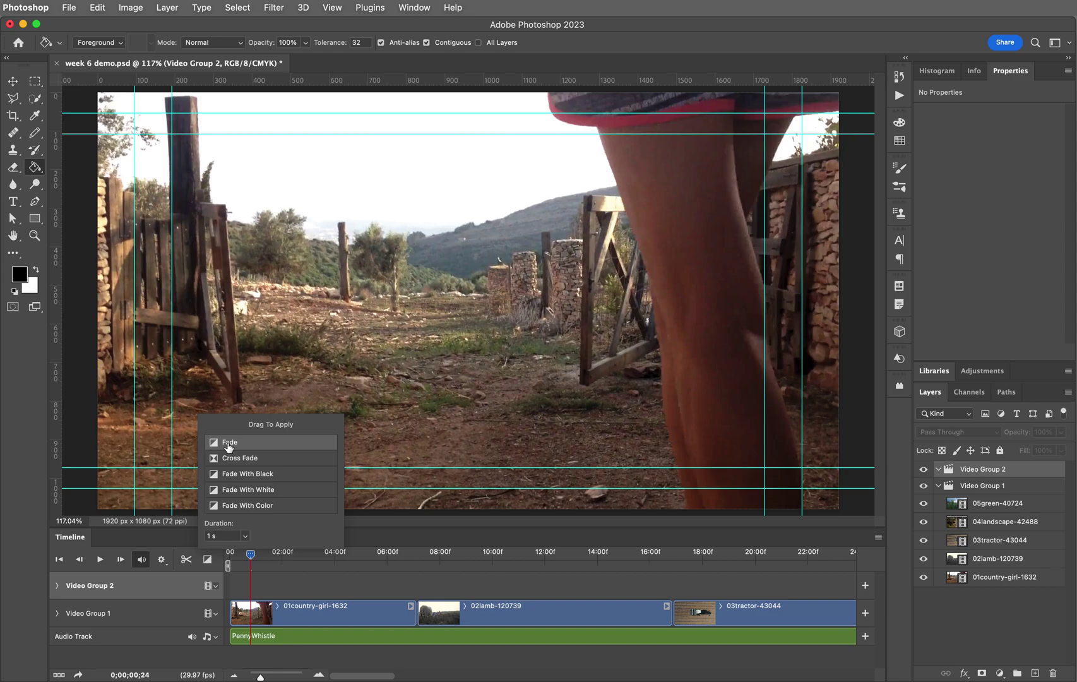
left_click_drag(228, 447, 413, 622)
left_click_drag(251, 554, 380, 554)
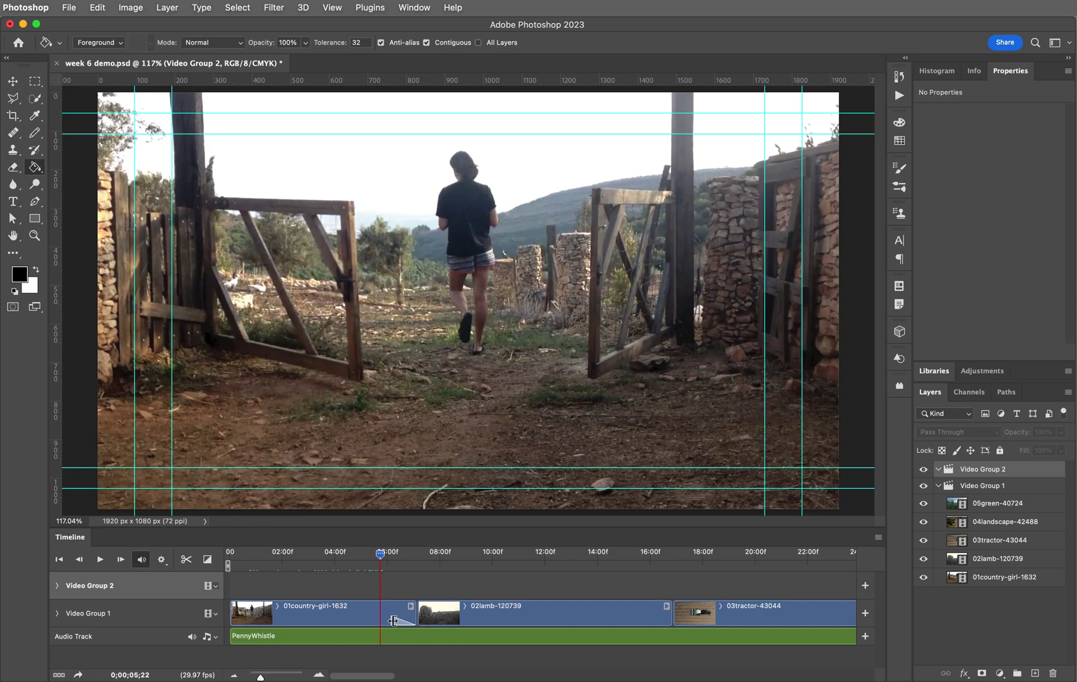
key("space")
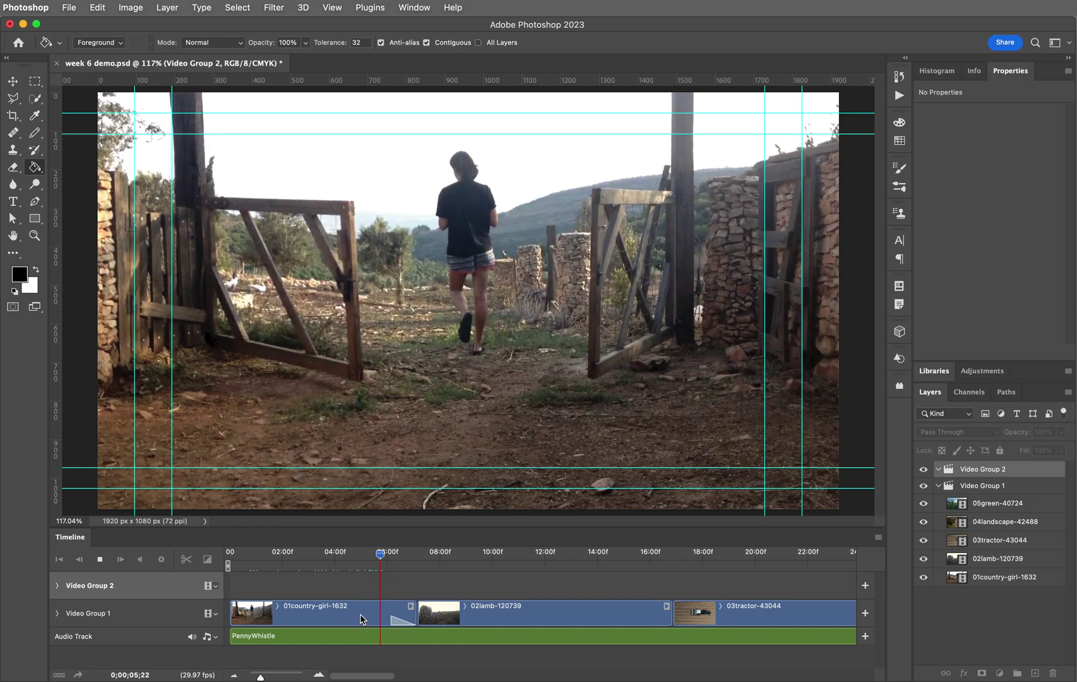
Apply a Cross Fade at the cut between 01country-girl-1632 and 02lamb-120739
key("space")
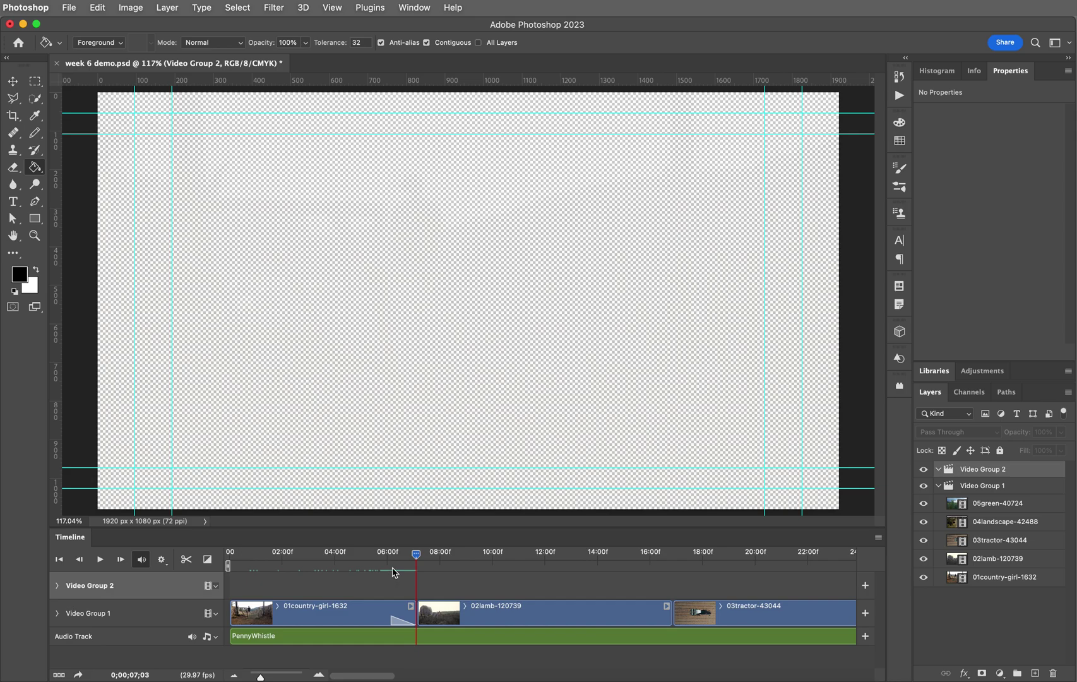
key("End")
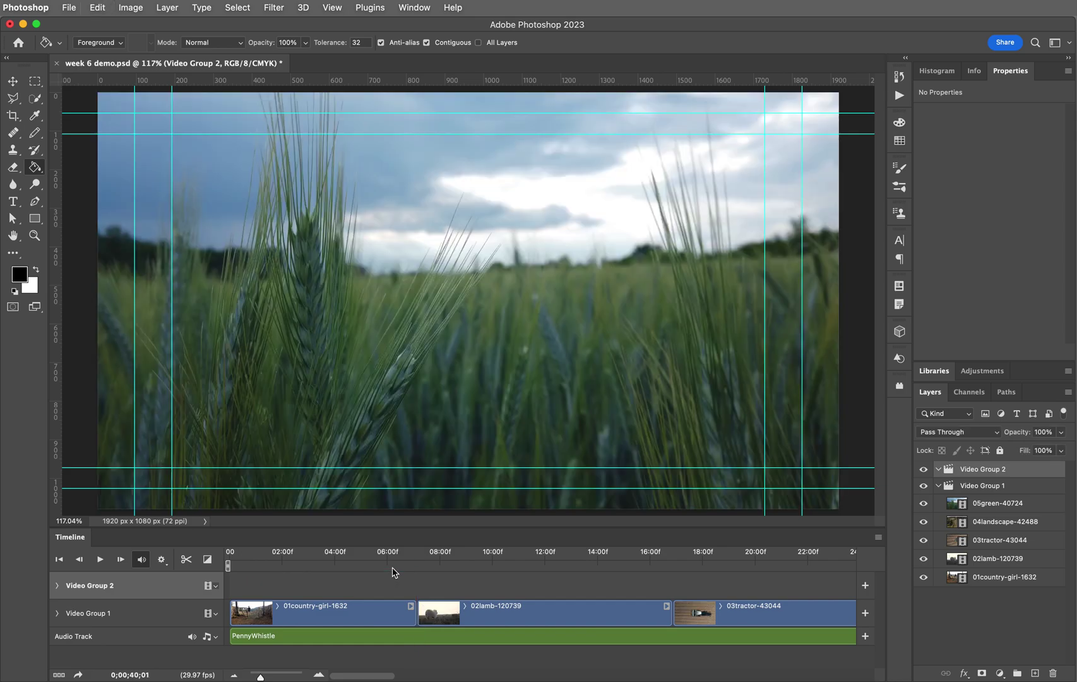
left_click(207, 560)
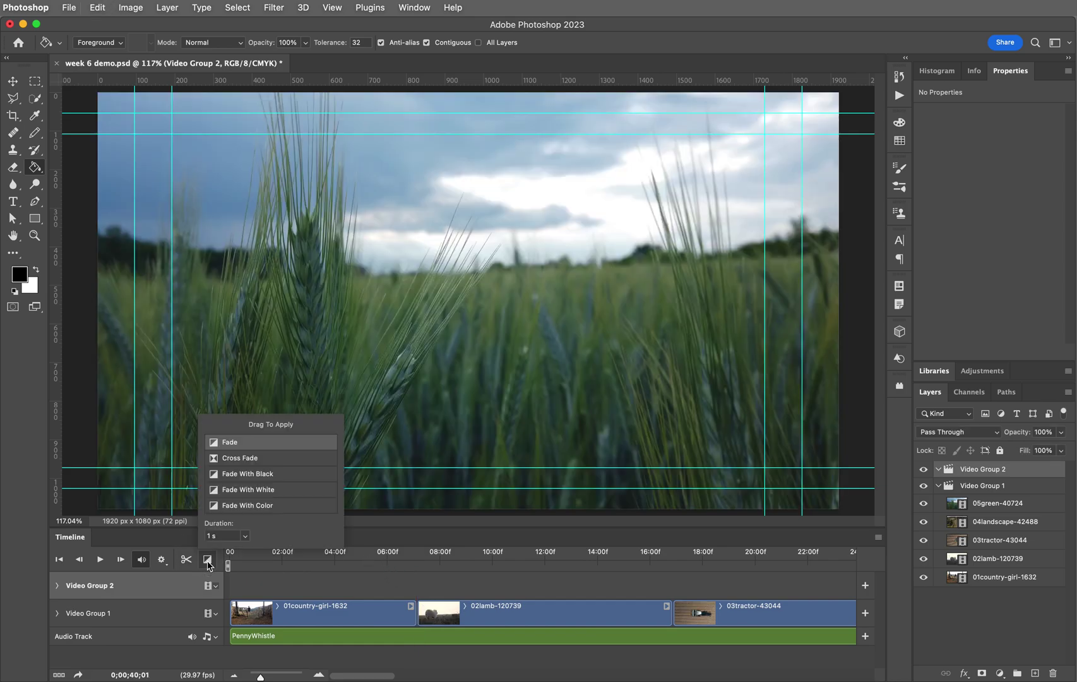
left_click(242, 462)
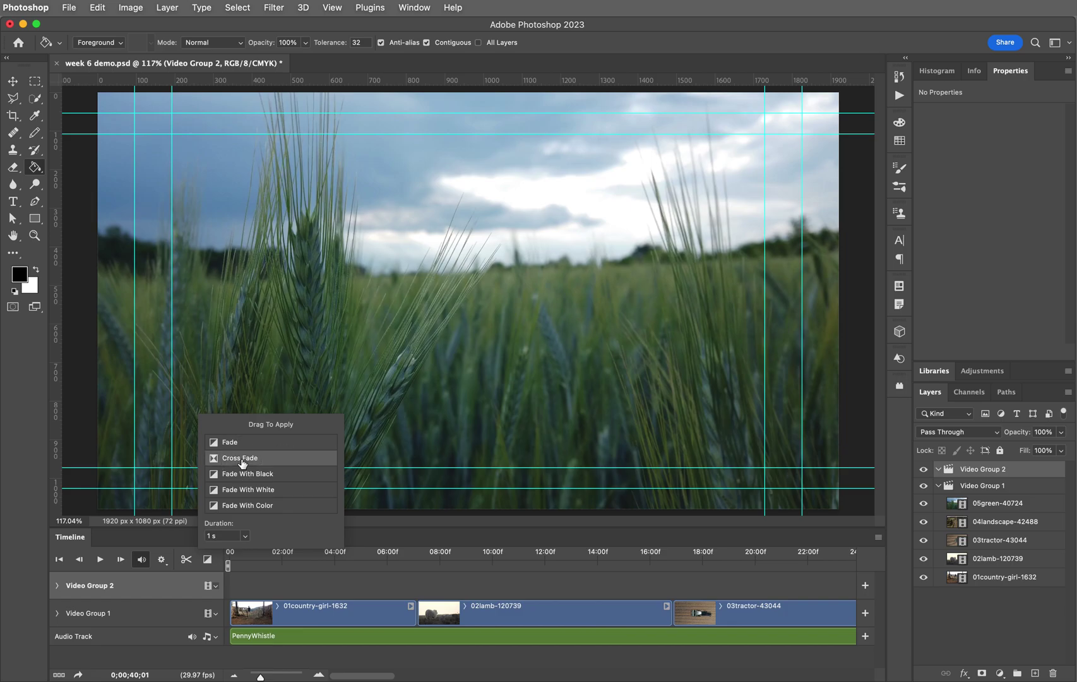
left_click_drag(243, 463, 407, 619)
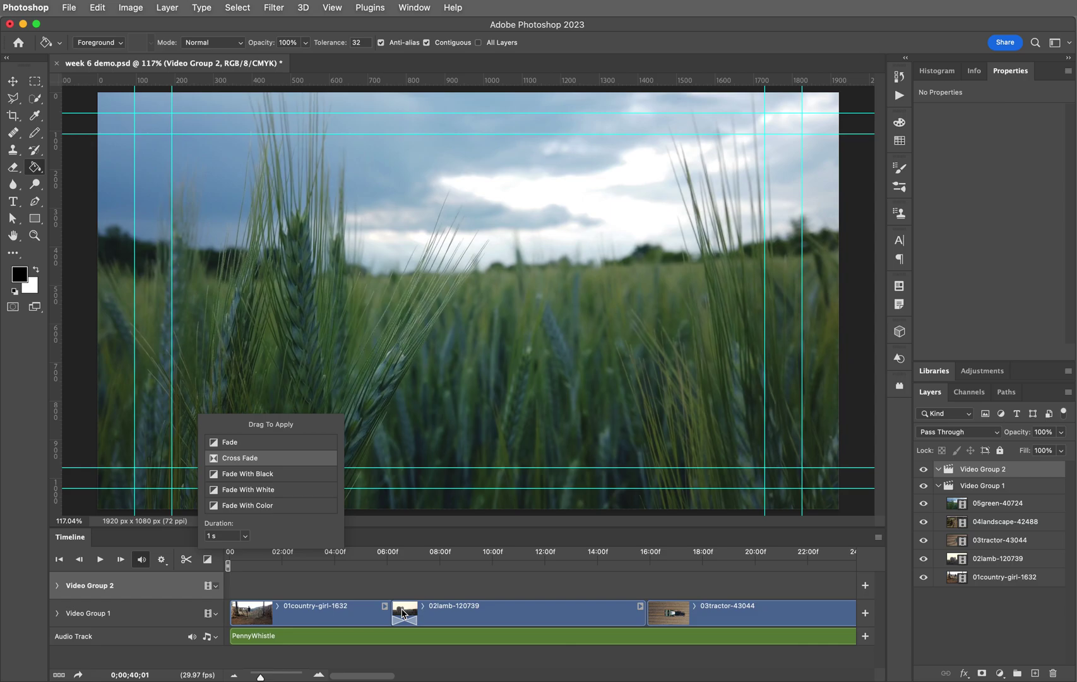
Play through the cross fade twice to preview the blend into the lamb footage
left_click(373, 557)
key("space")
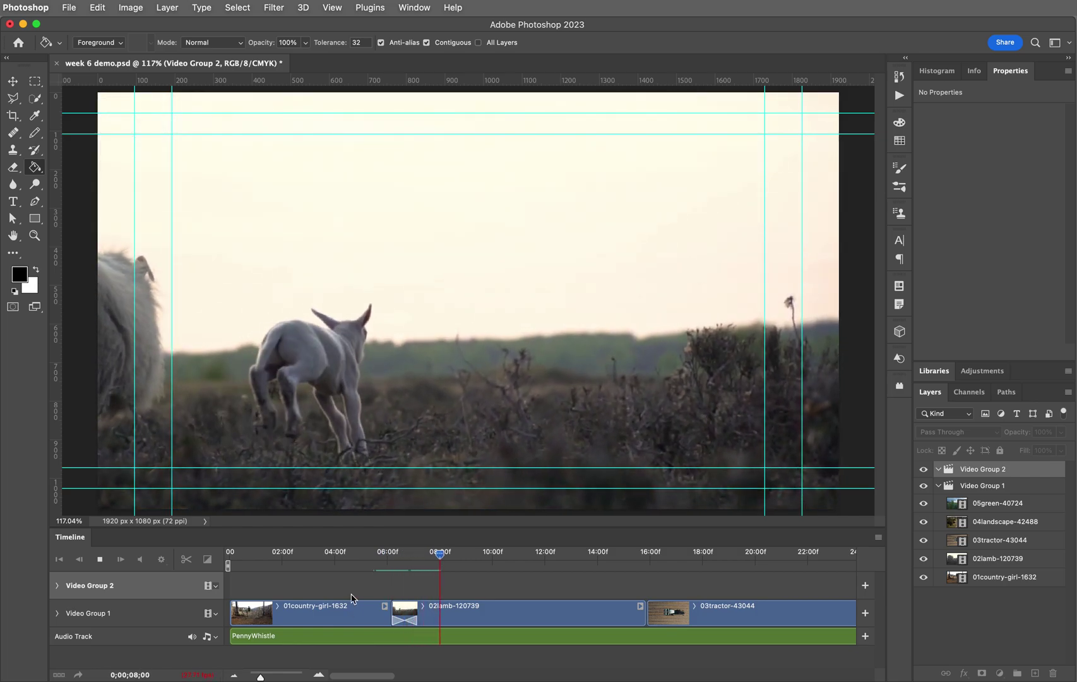
key("space")
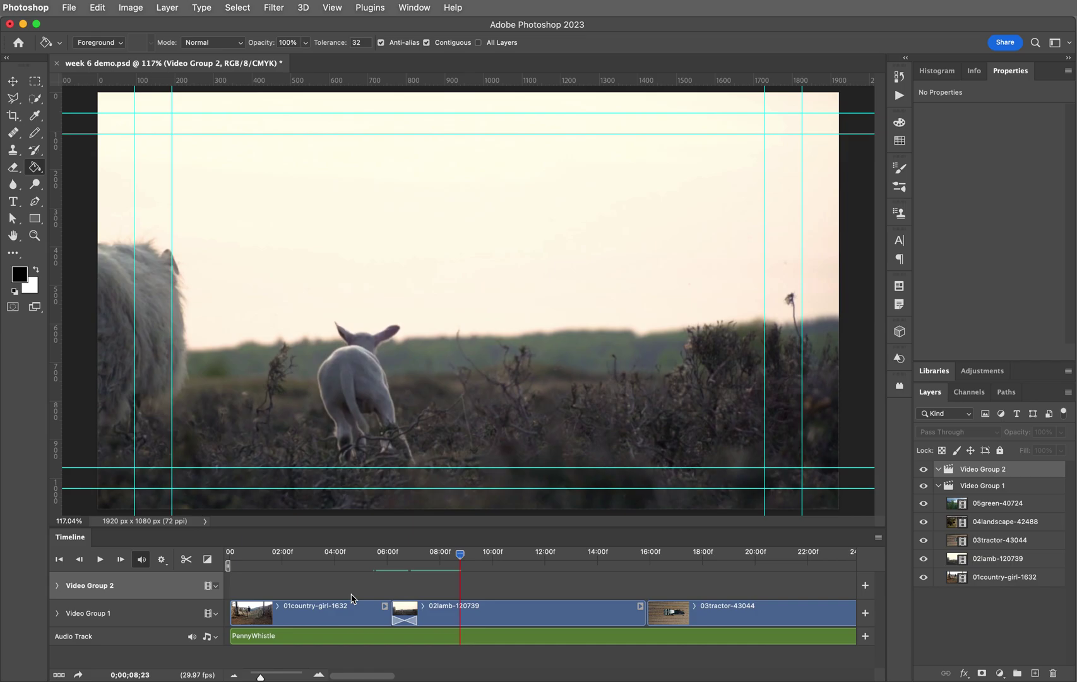
left_click_drag(460, 554, 366, 558)
key("space")
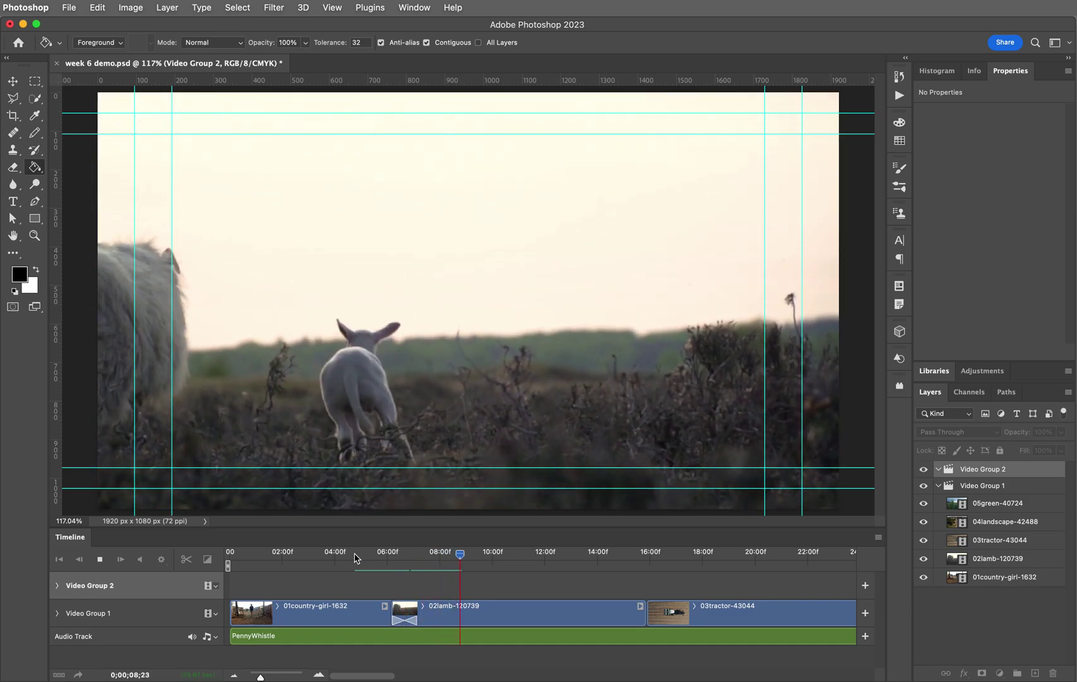
key("space")
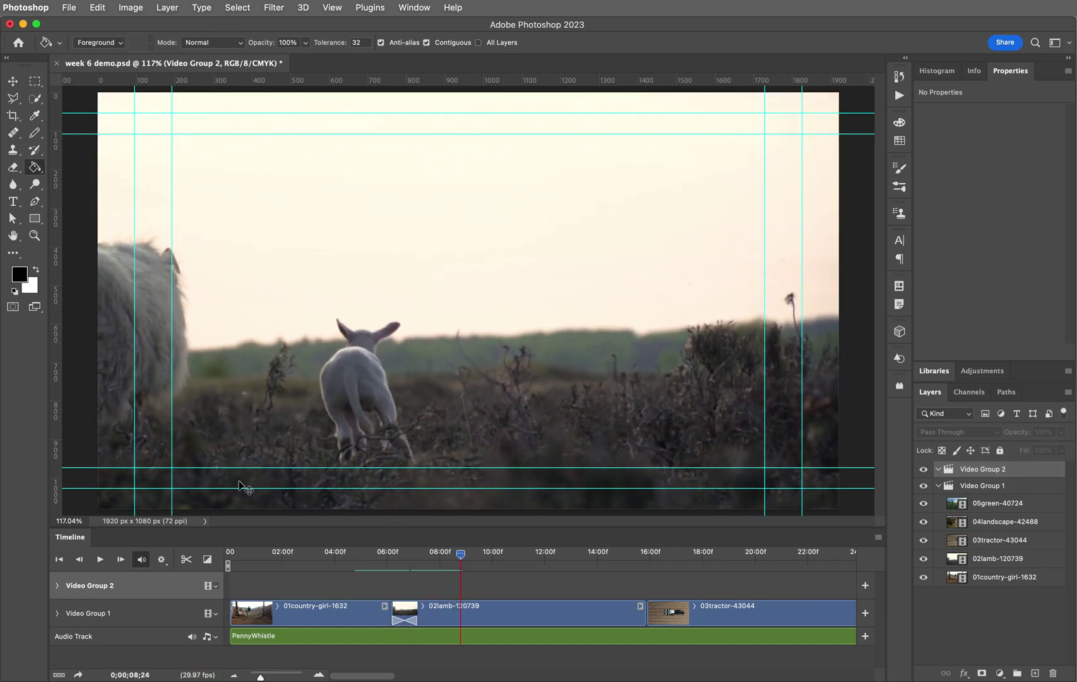
Undo the cross fade and apply Fade With Black to the start of 01country-girl-1632
key("ctrl+z")
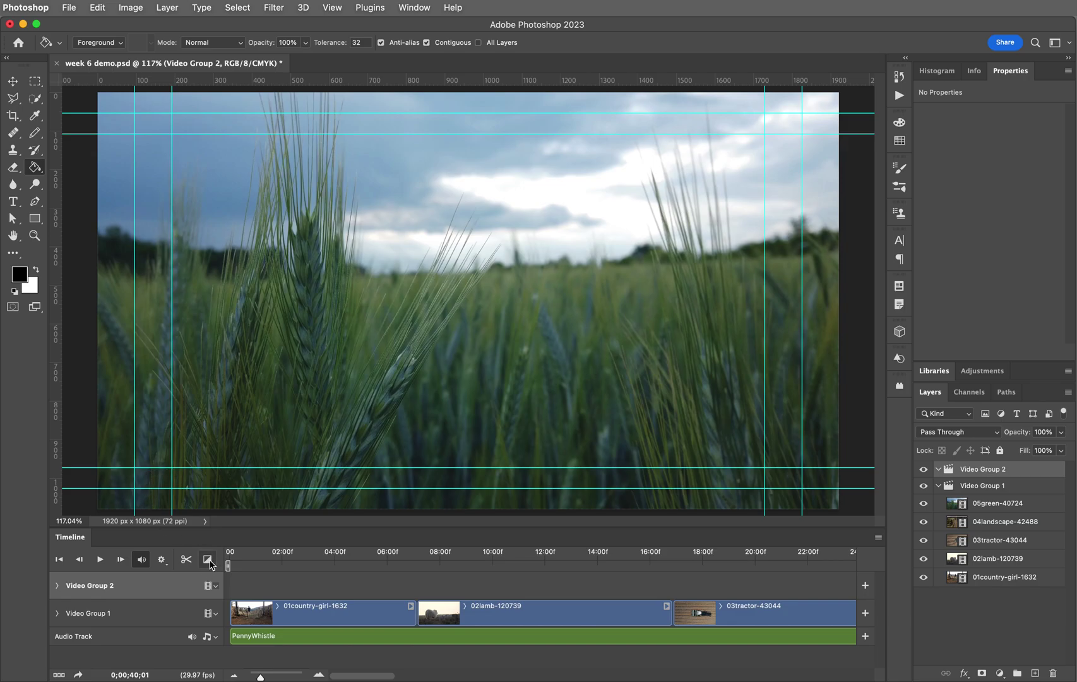
left_click(210, 560)
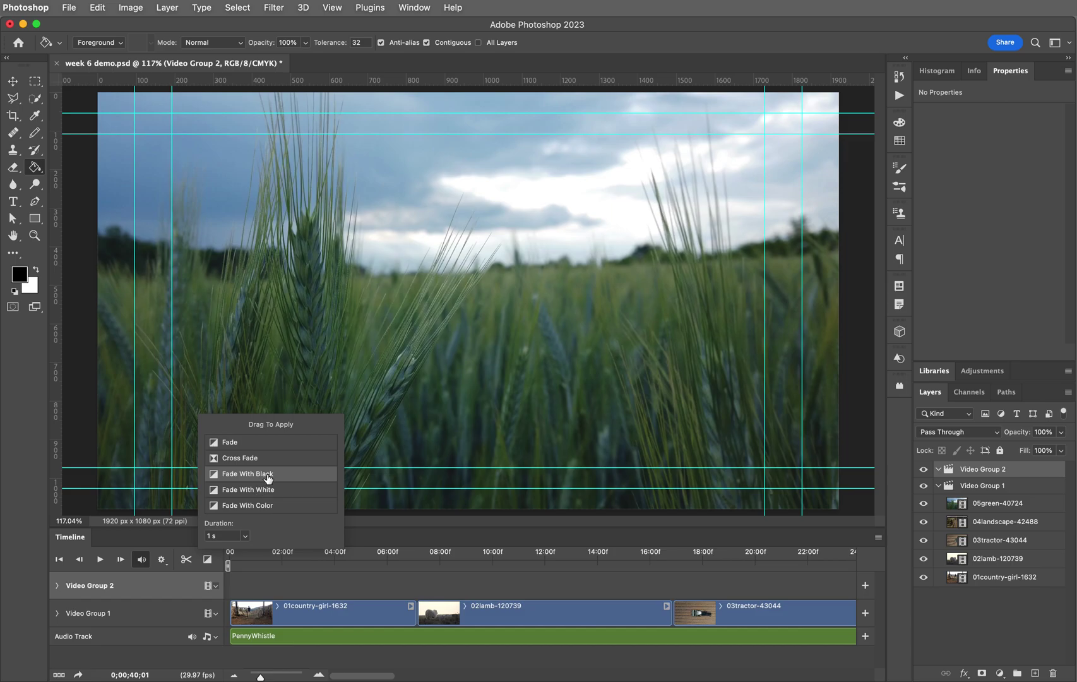
mouse_move(268, 478)
left_mouse_down()
mouse_move(243, 616)
mouse_move(252, 621)
left_mouse_up()
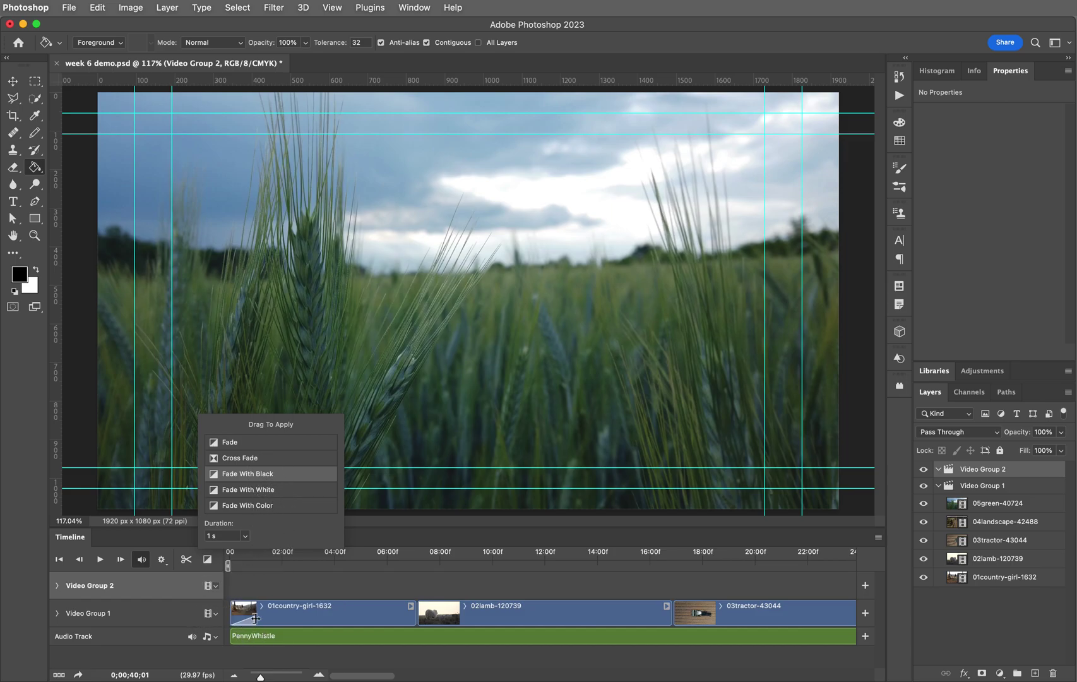
left_click(256, 579)
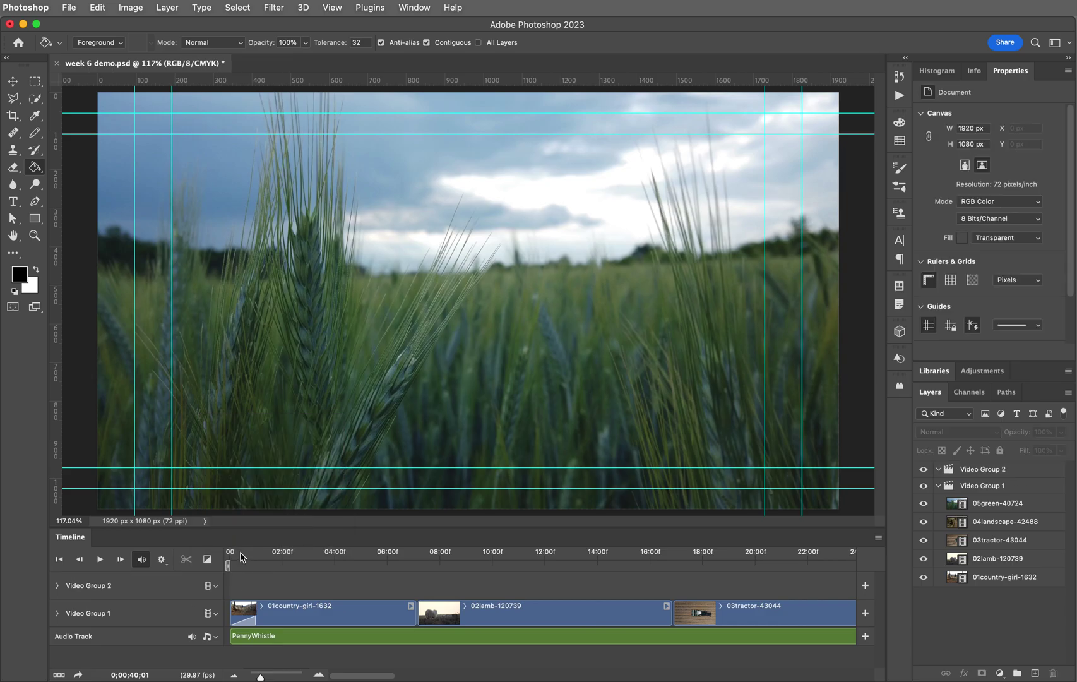
Play the timeline from the first frame to preview the fade-in from black
left_click_drag(235, 557, 207, 556)
key("space")
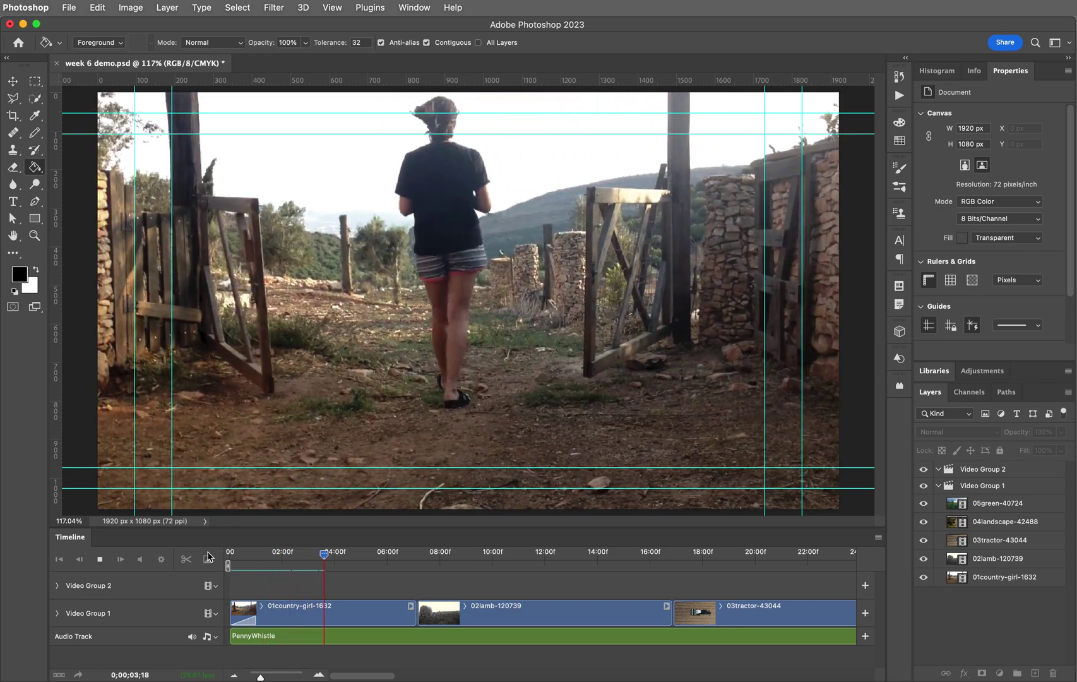
key("space")
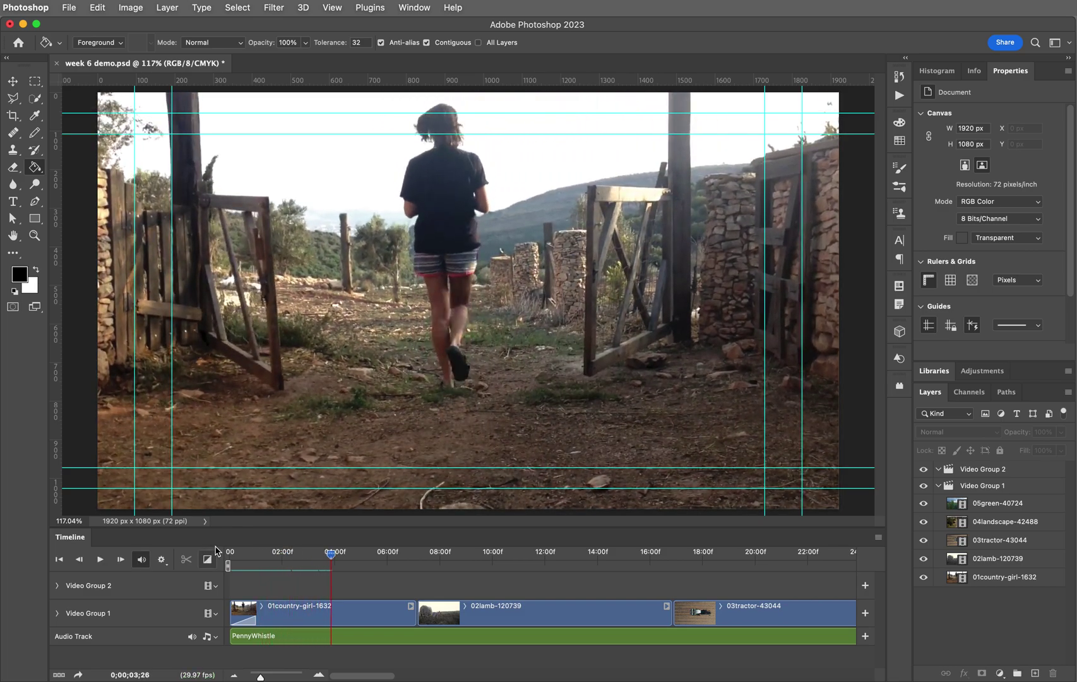
left_click(329, 557)
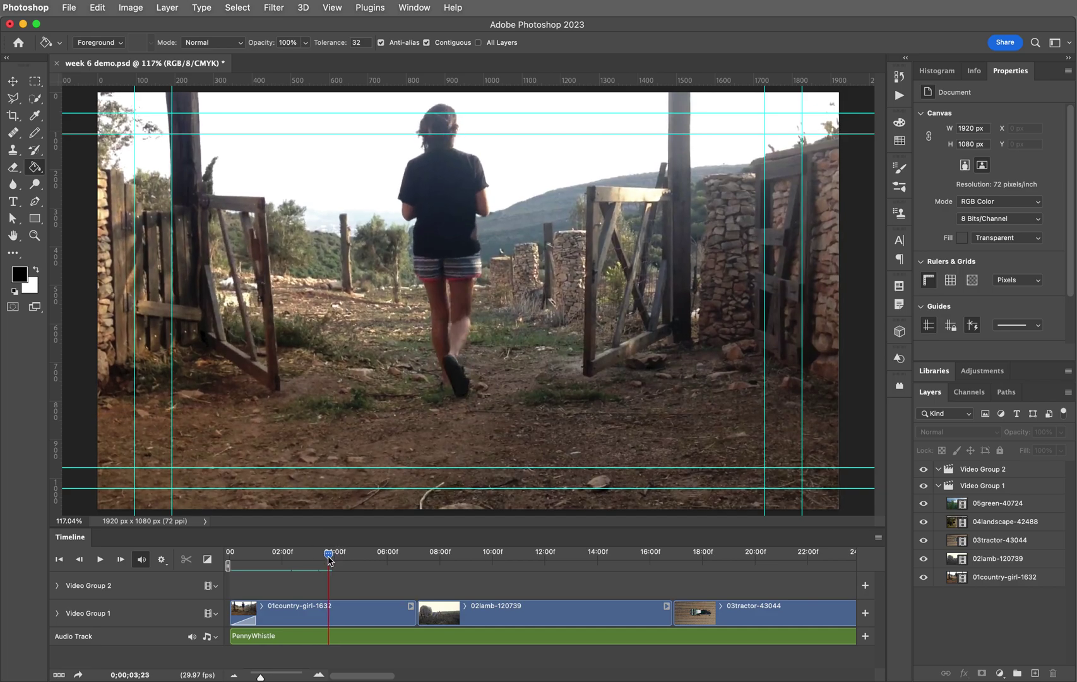
Apply Fade With White to the start of 01country-girl-1632
key("End")
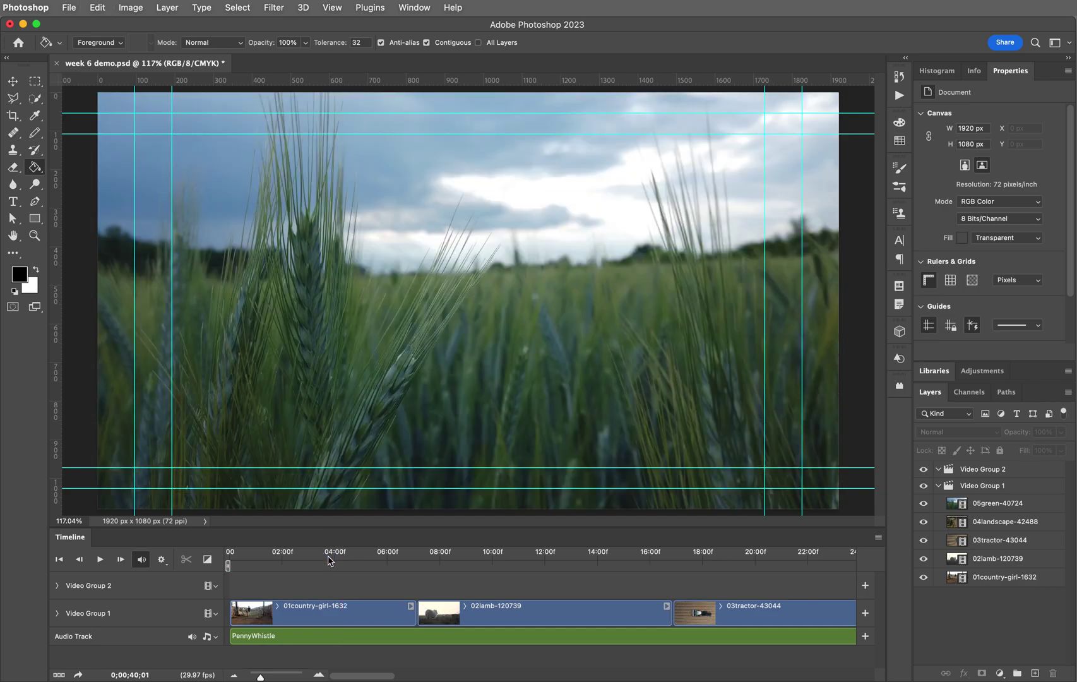
left_click(206, 559)
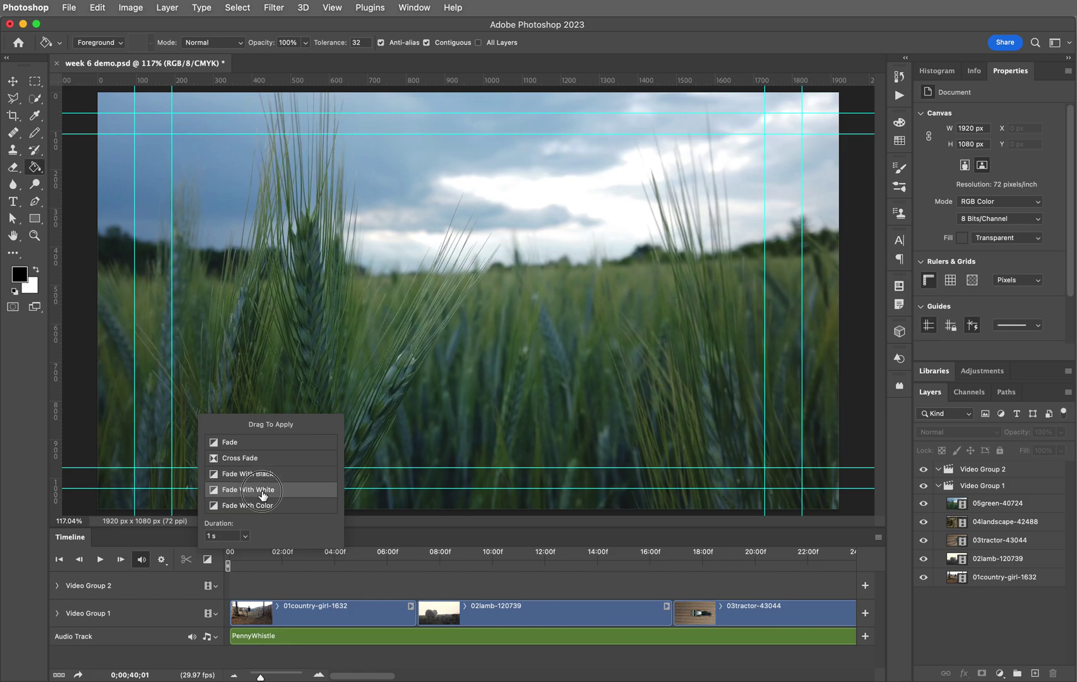
left_click_drag(263, 492, 244, 616)
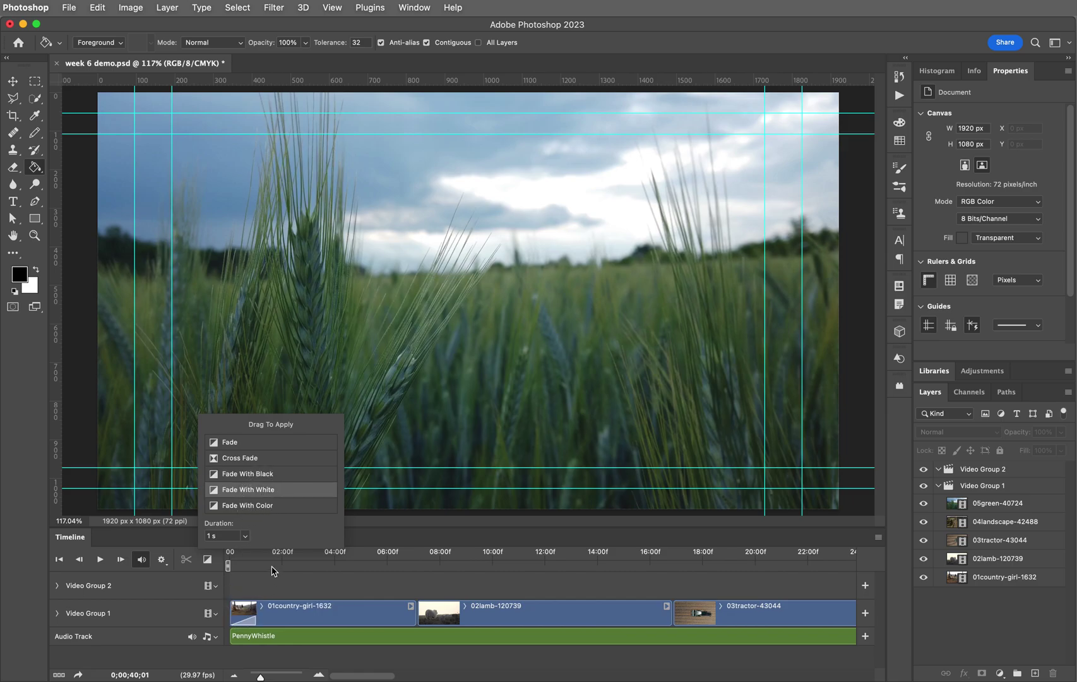
left_click(238, 613)
key("space")
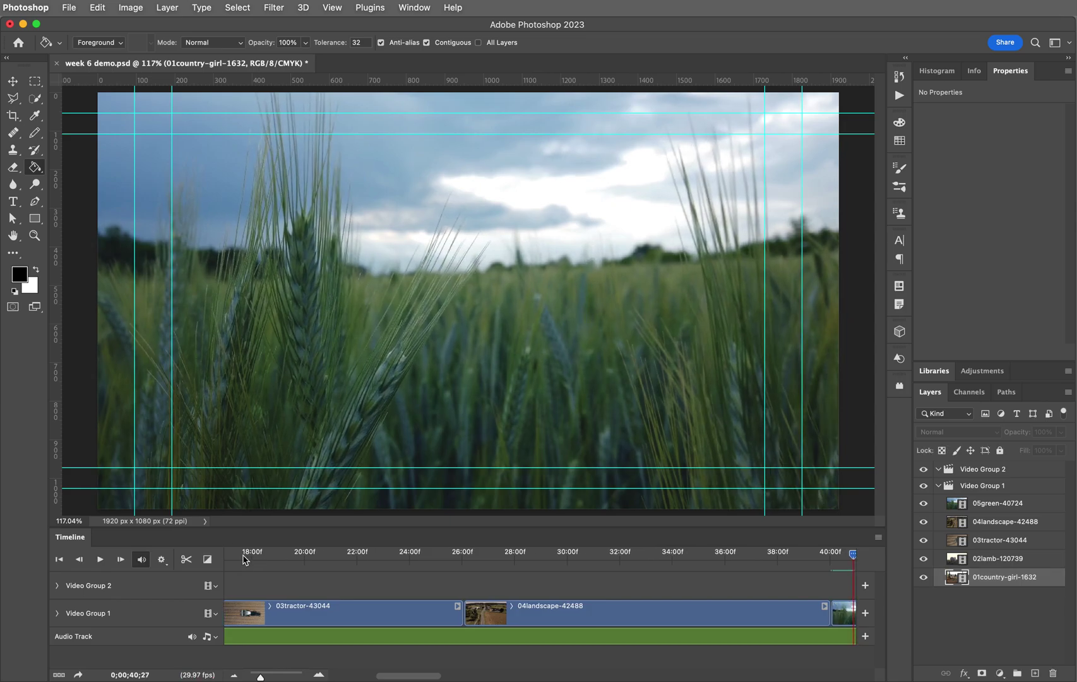
Play the fade-in from white from the sequence start, then return to the first frame
left_click_drag(245, 564, 244, 558)
key("space")
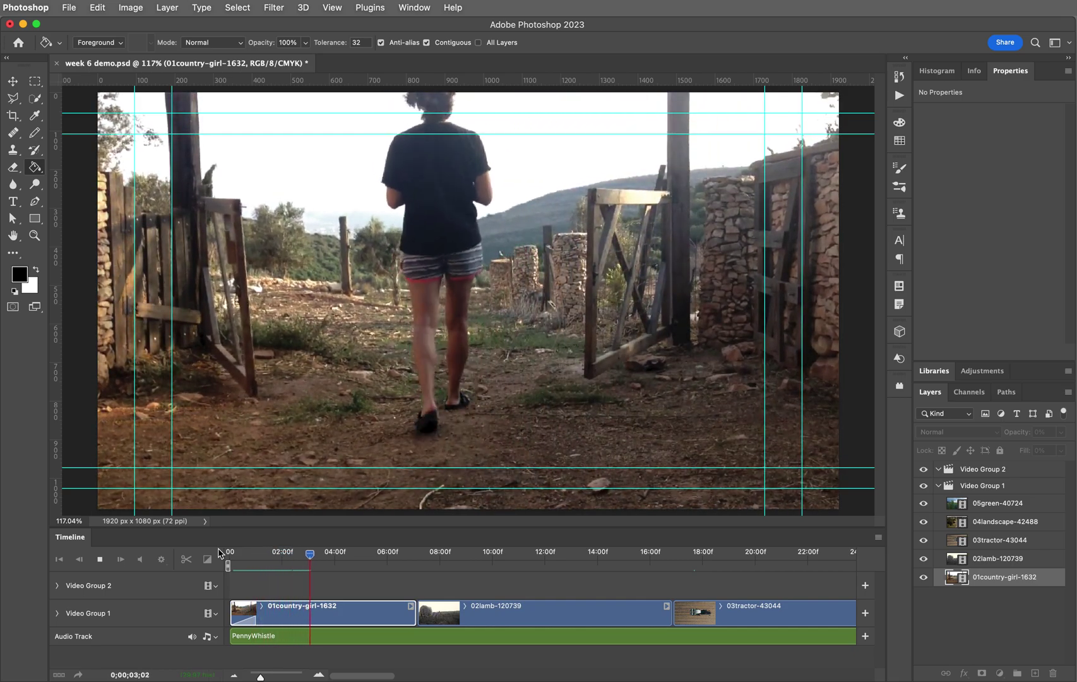
key("space")
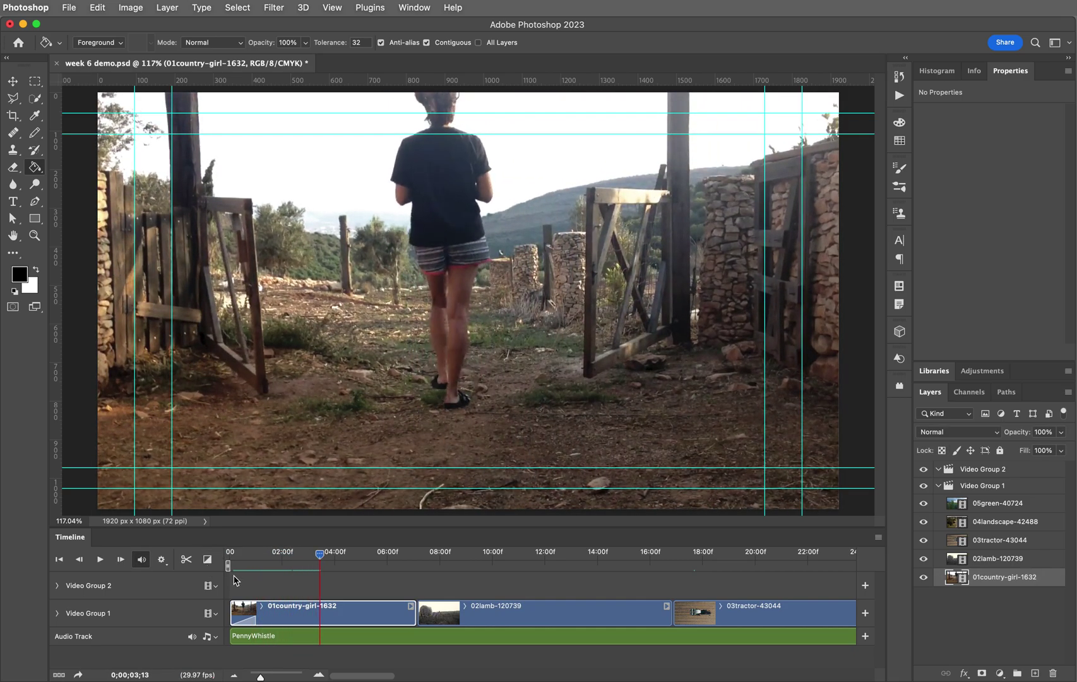
key("End")
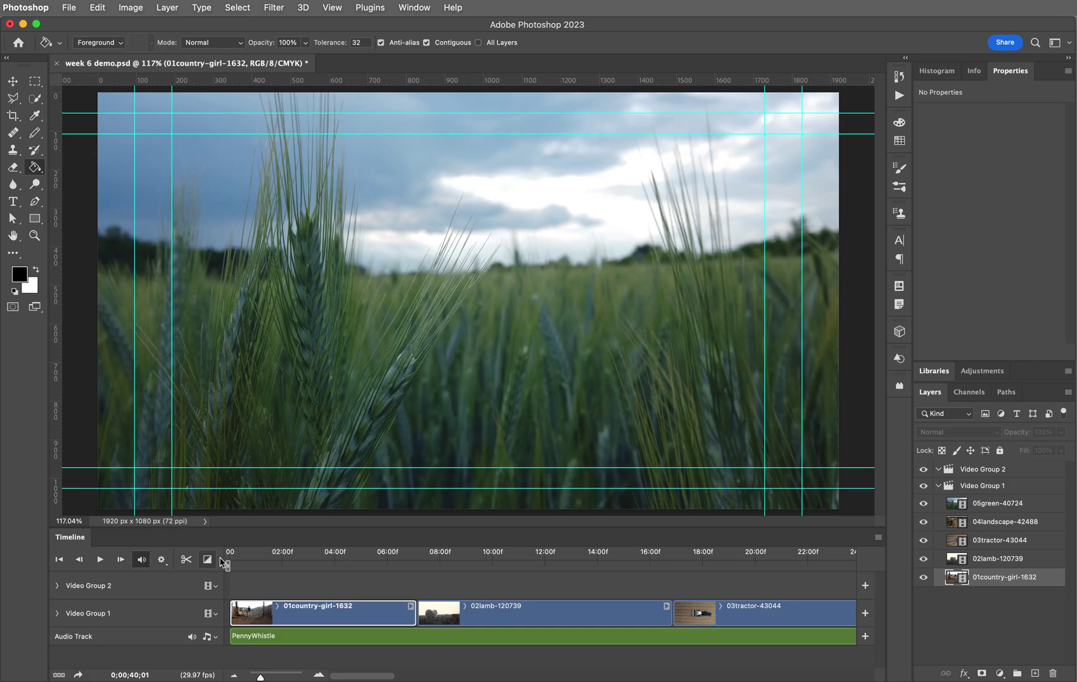
key("Home")
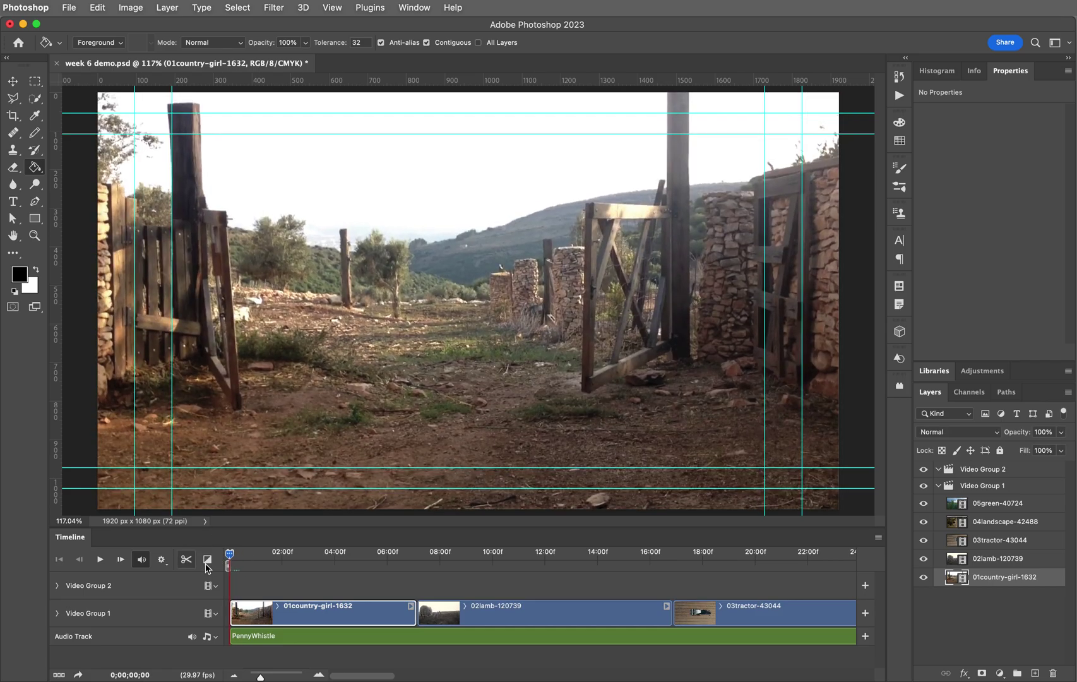
Set the Fade With Color colour to tan f2c289, sampled from the gate footage
left_click(207, 560)
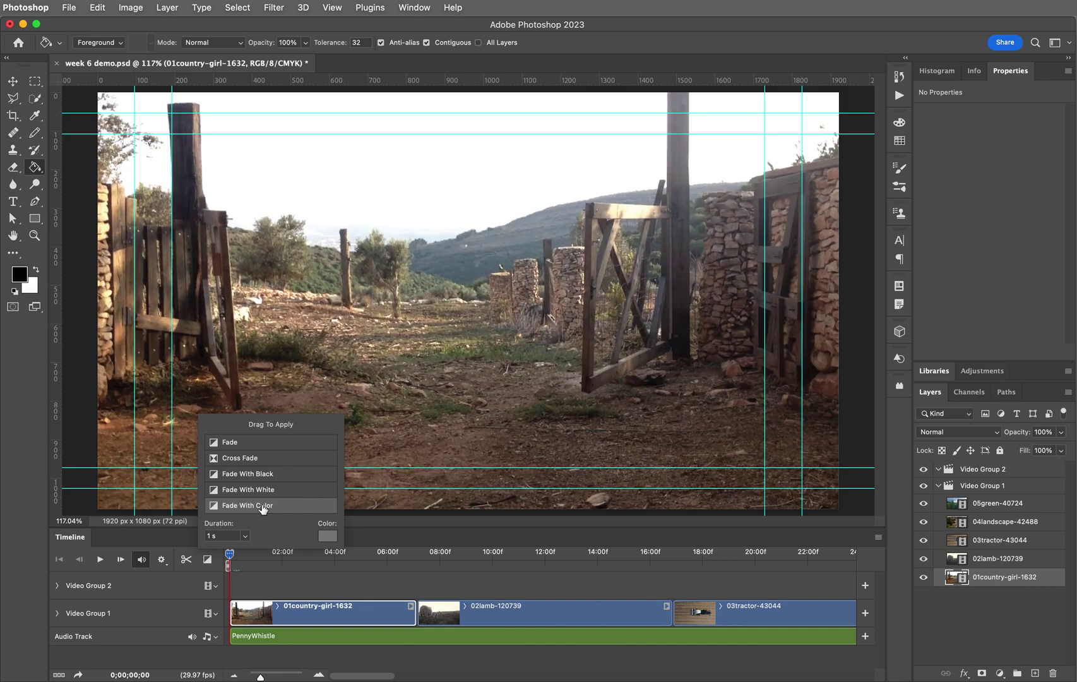
left_click(328, 536)
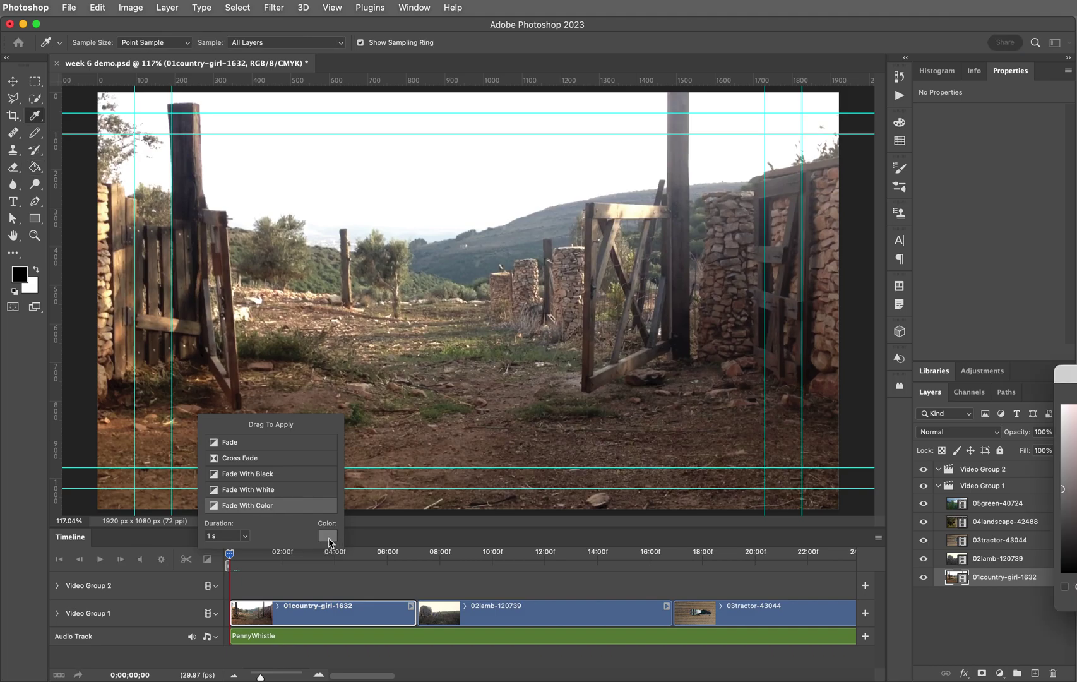
left_click_drag(1071, 373, 515, 389)
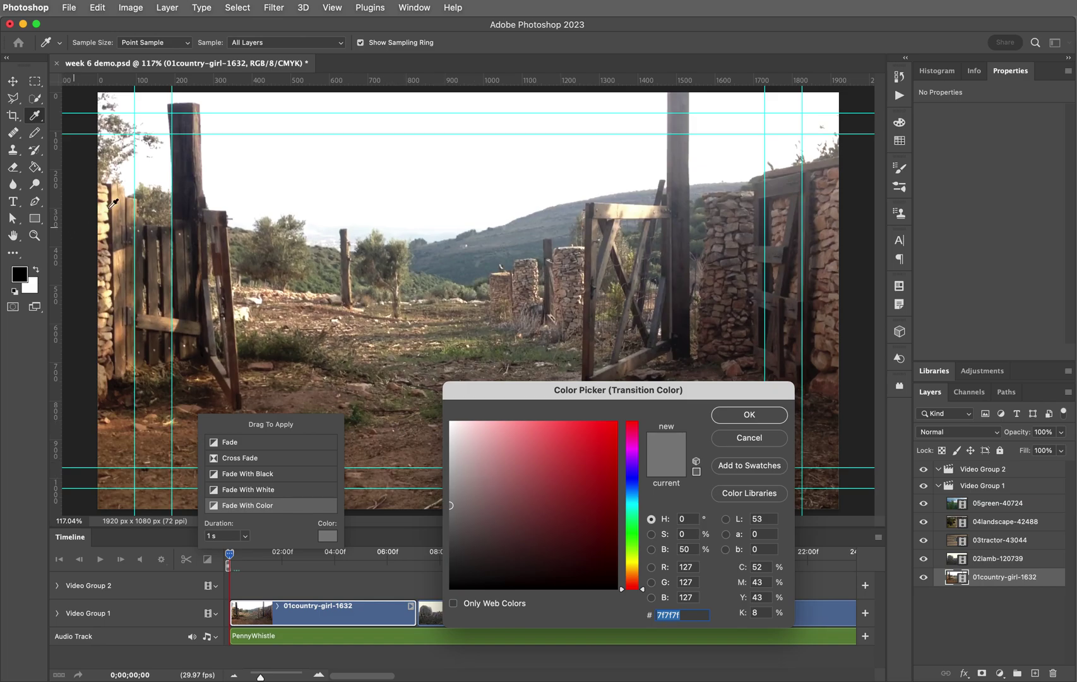
left_click(121, 260)
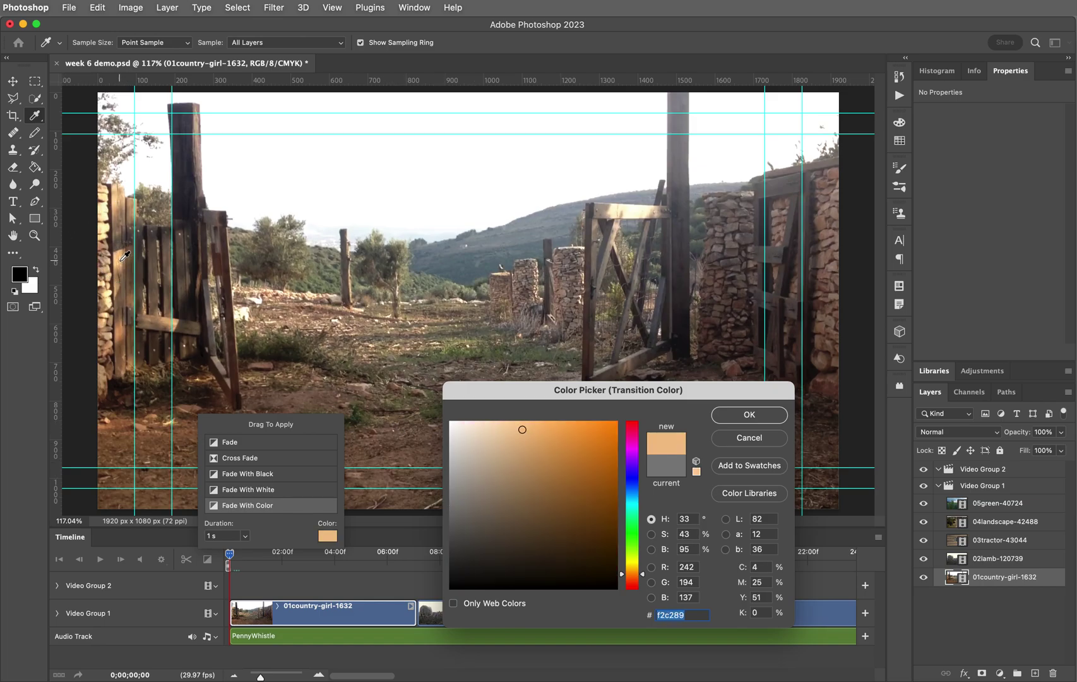
left_click(749, 415)
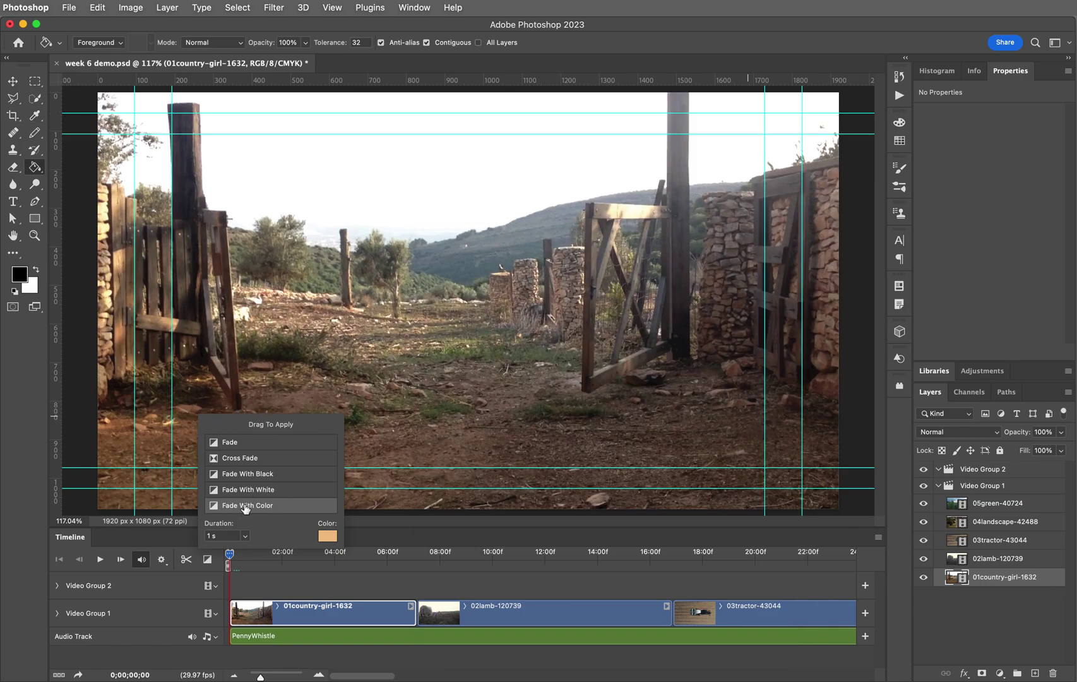
Apply the tan Fade With Color to the start of 01country-girl-1632 and play it back
left_click_drag(237, 506, 249, 611)
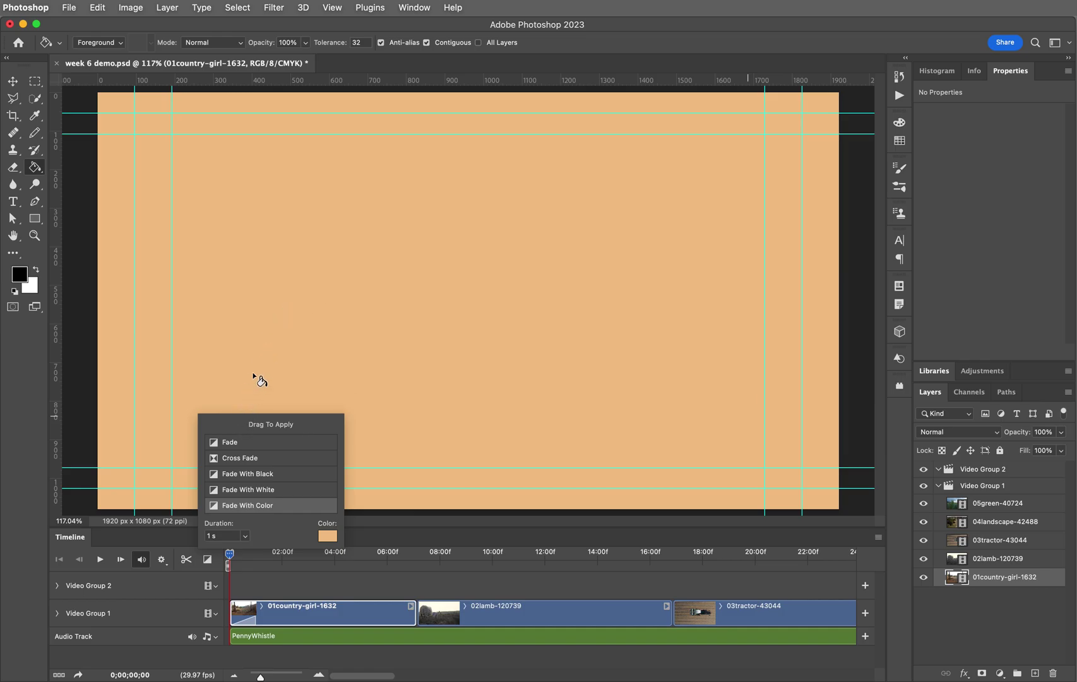
left_click(441, 543)
key("space")
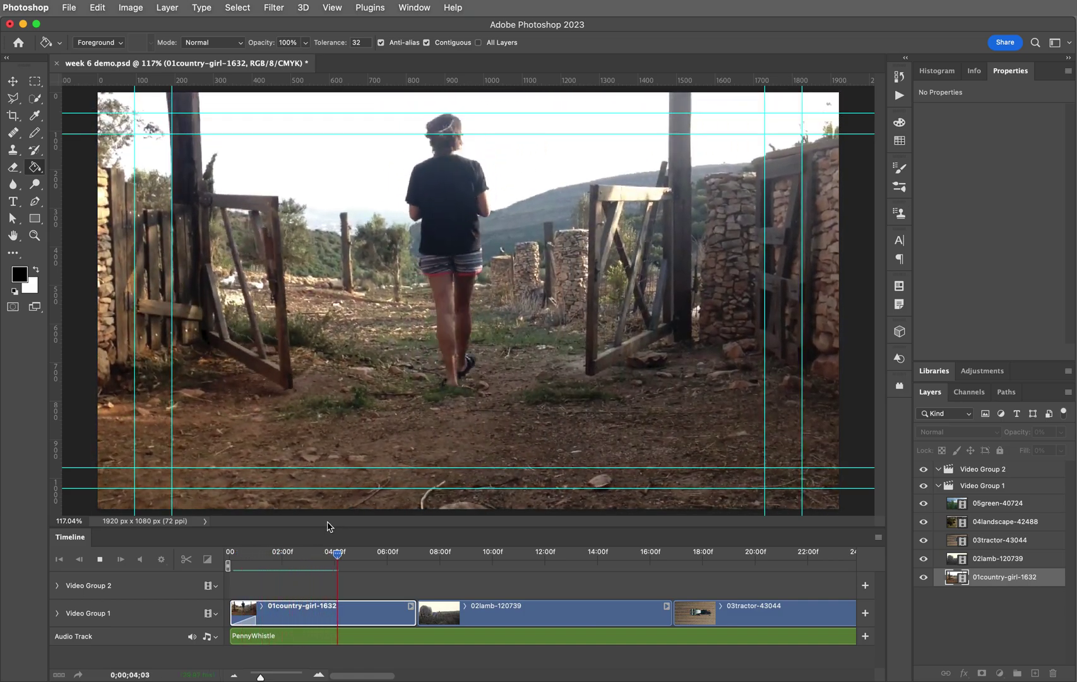
key("space")
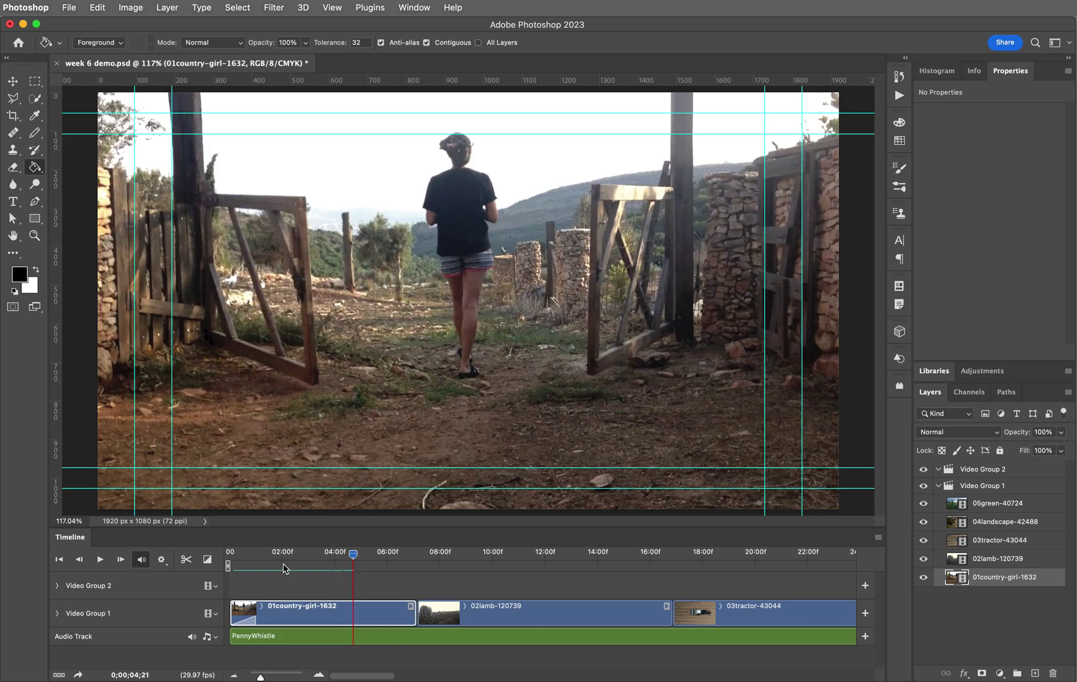
Reopen the Drag To Apply fade list, with Fade With Color still peach at 1 s
left_click(207, 559)
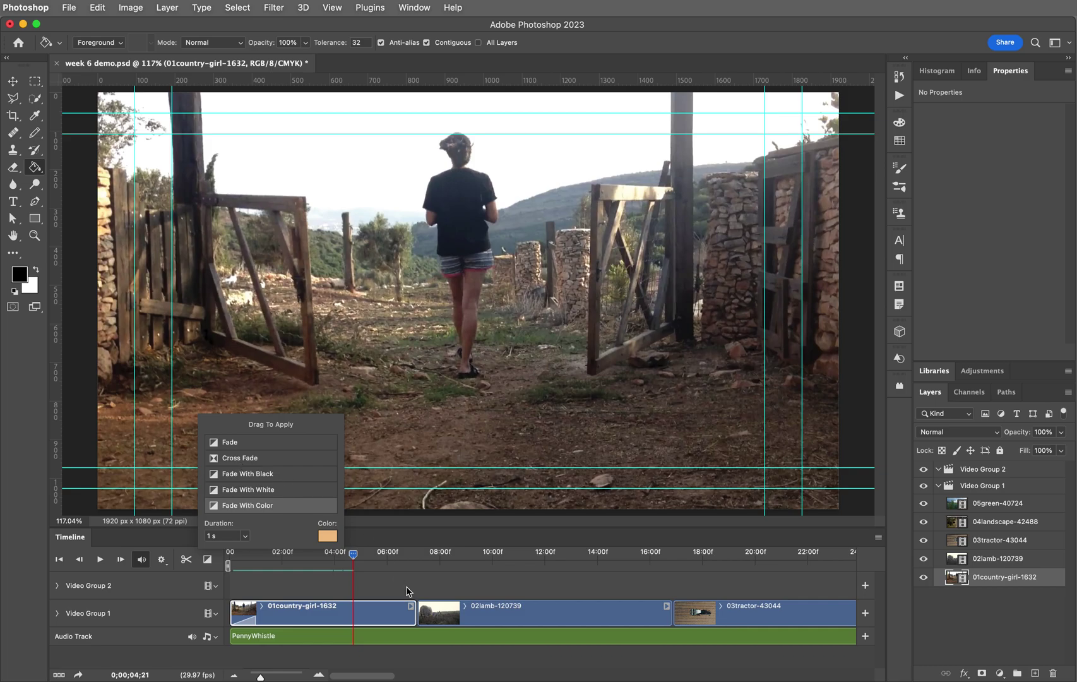